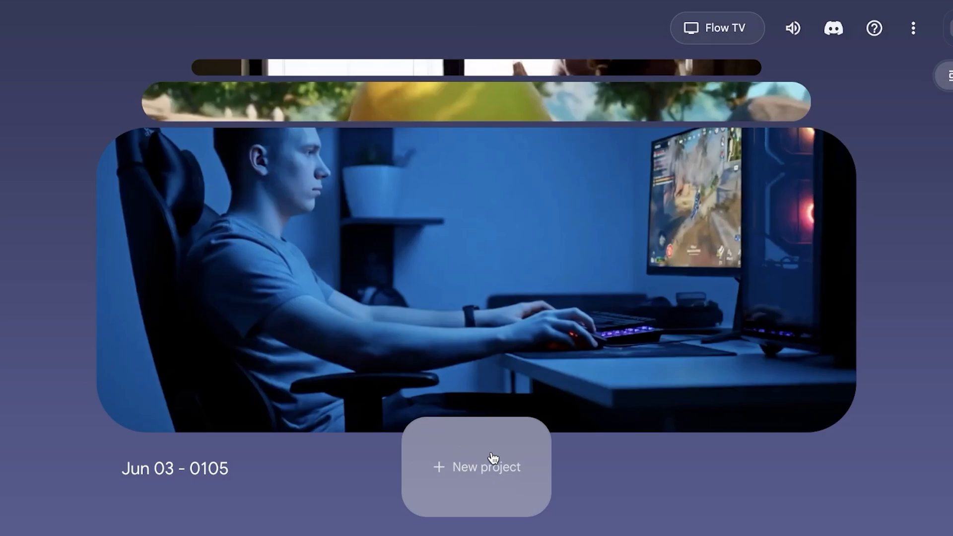
- Start a new project from the showcase page
{"action": "scroll", "coordinate": [644, 234], "scroll_direction": "up", "scroll_amount": 2}
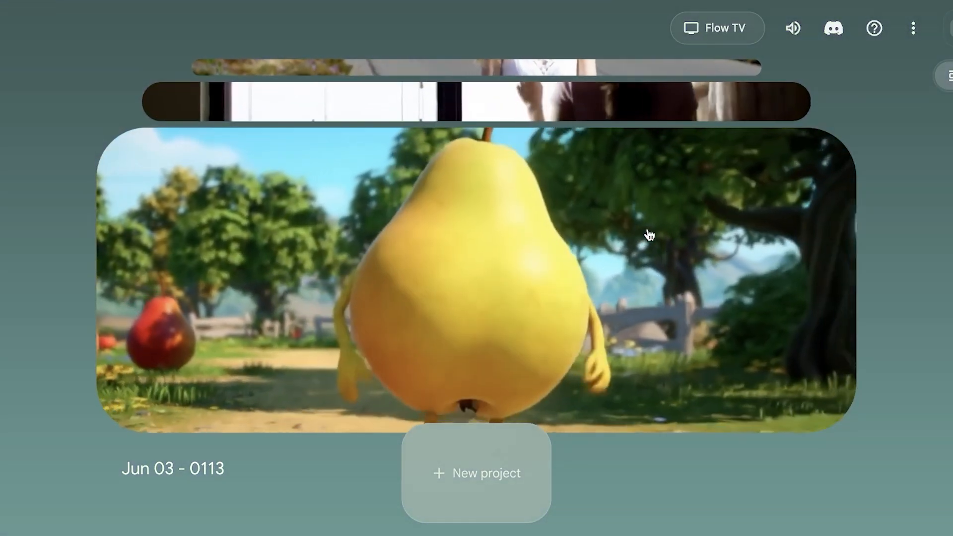
{"action": "scroll", "coordinate": [406, 263], "scroll_direction": "up", "scroll_amount": 4}
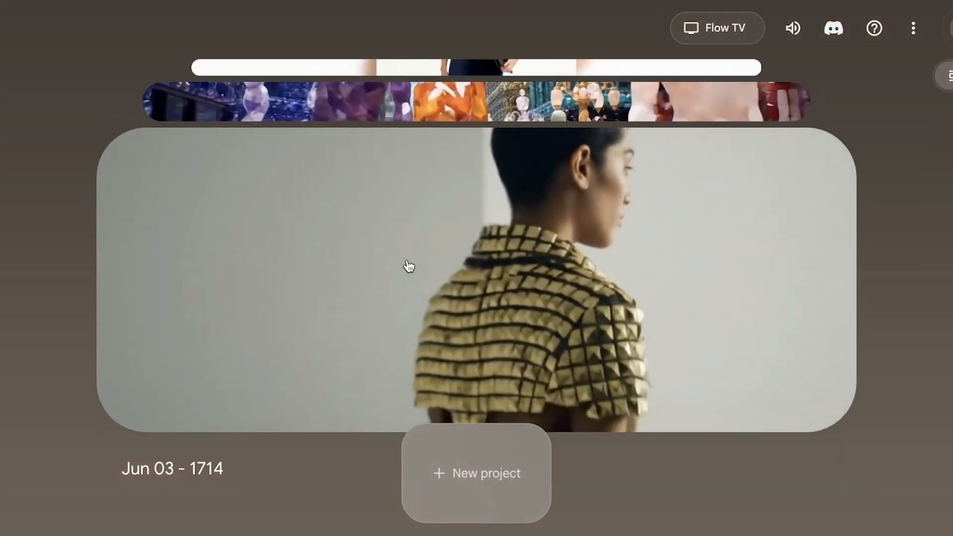
{"action": "scroll", "coordinate": [409, 263], "scroll_direction": "up", "scroll_amount": 2}
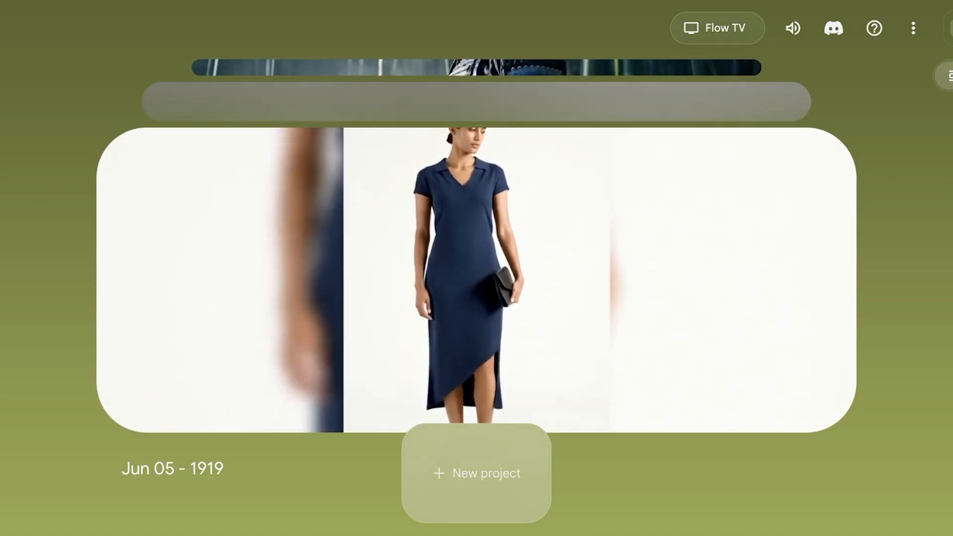
{"action": "scroll", "coordinate": [476, 280], "scroll_direction": "up", "scroll_amount": 1}
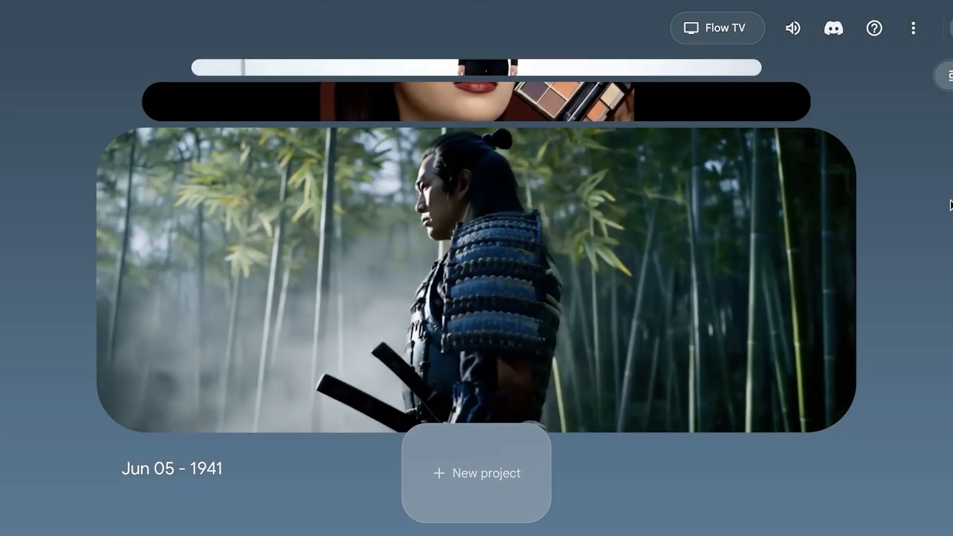
{"action": "scroll", "coordinate": [949, 205], "scroll_direction": "up", "scroll_amount": 1}
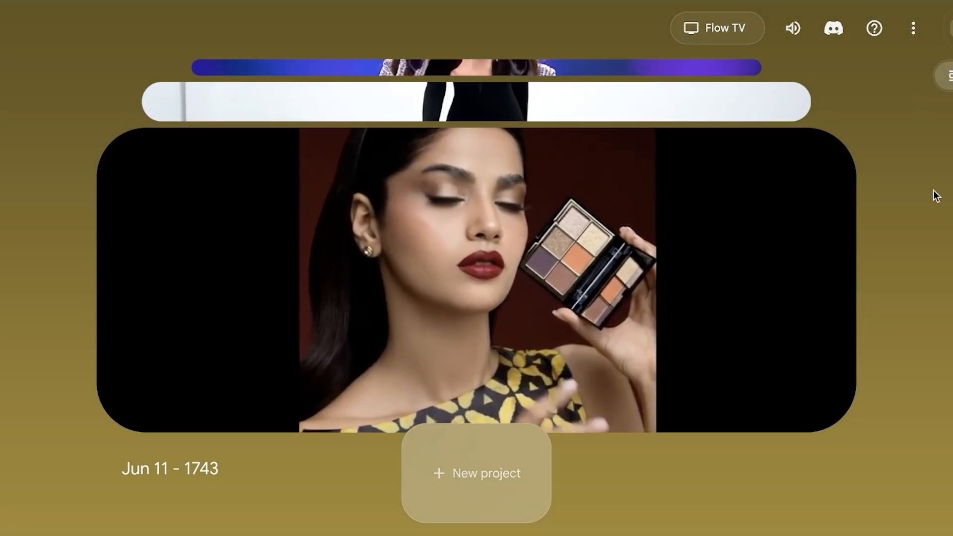
{"action": "left_click", "coordinate": [505, 476]}
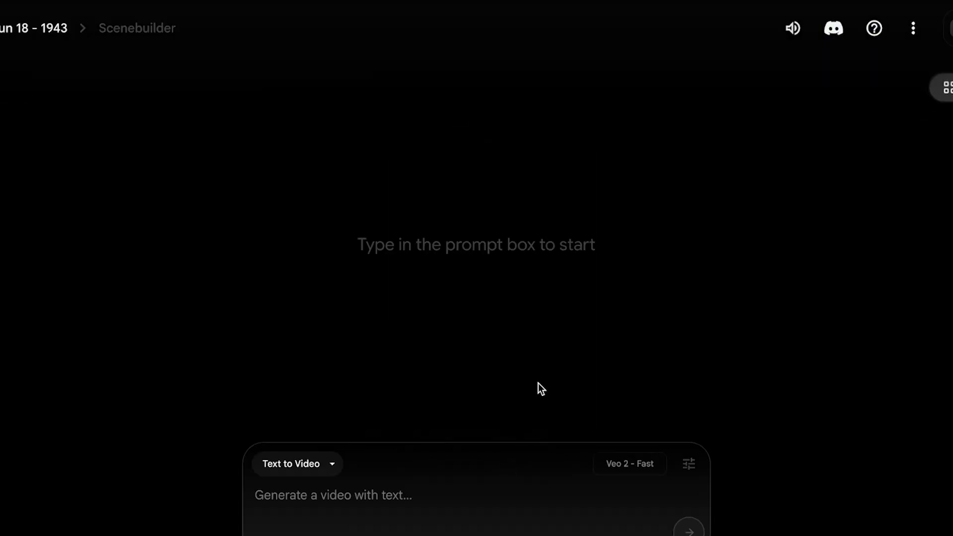
- Switch the video generation model to Veo 3 - Fast (Text to Video)
{"action": "left_click", "coordinate": [331, 463]}
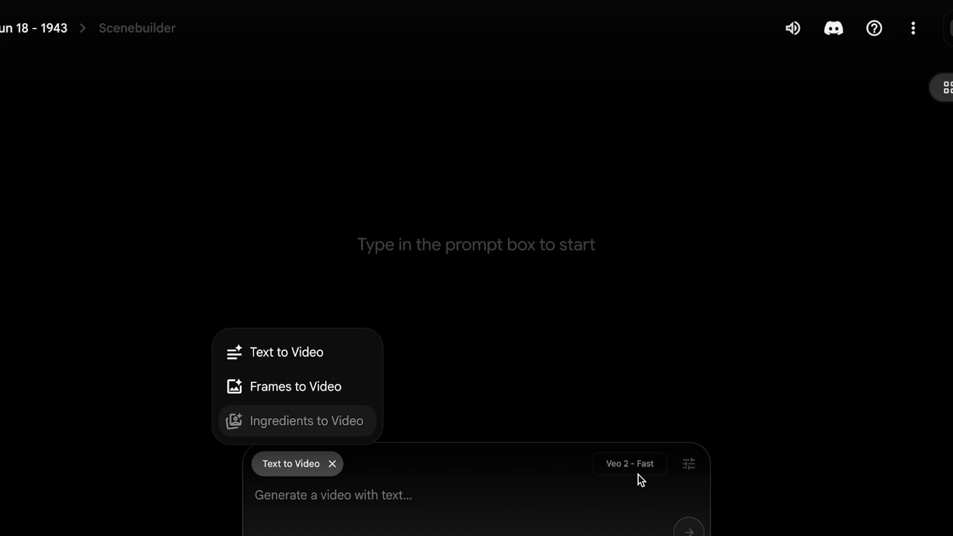
{"action": "left_click", "coordinate": [688, 464]}
{"action": "left_click", "coordinate": [588, 397]}
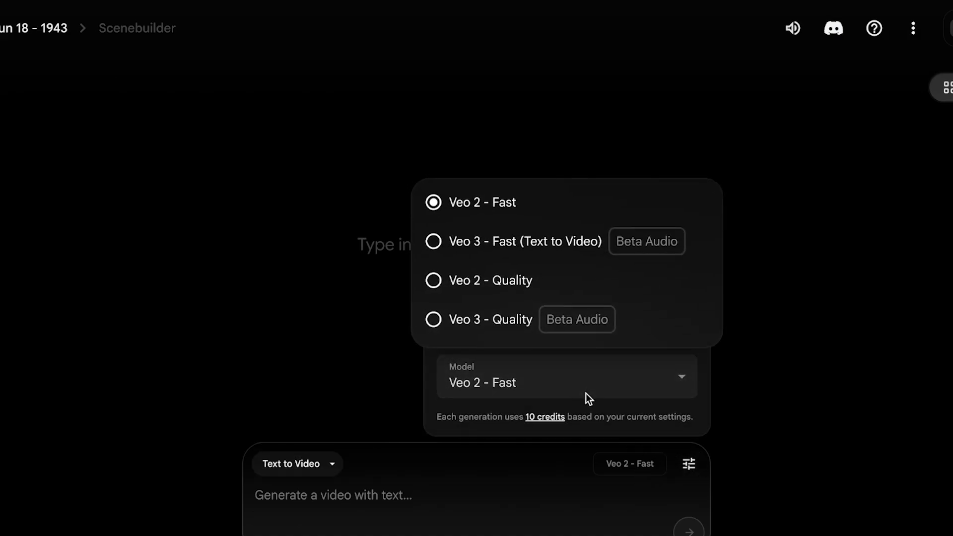
{"action": "left_click", "coordinate": [519, 252]}
{"action": "left_click", "coordinate": [485, 503]}
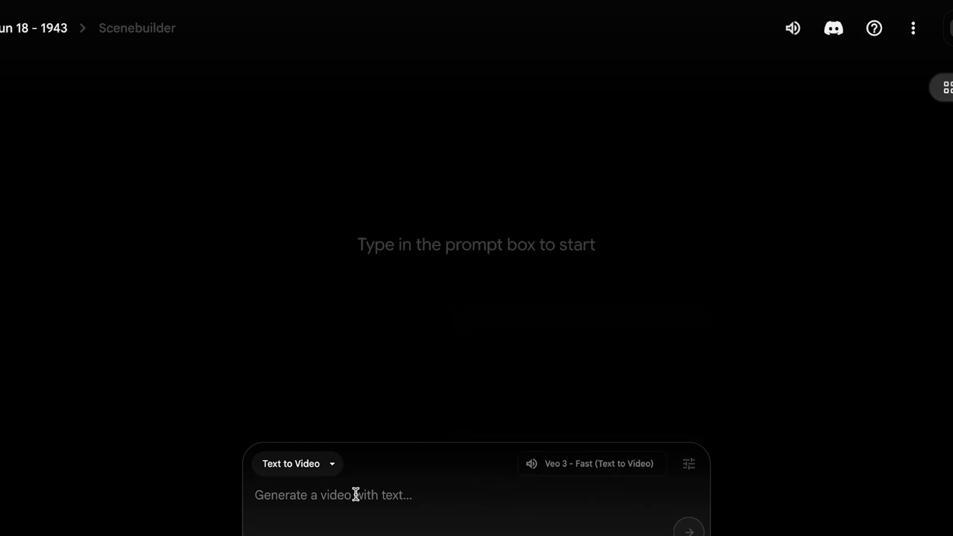
- Keep Text to Video mode and write the prompt "A young man standing on a bridge between a highway. Many people are walking around him"
{"action": "left_click", "coordinate": [296, 465]}
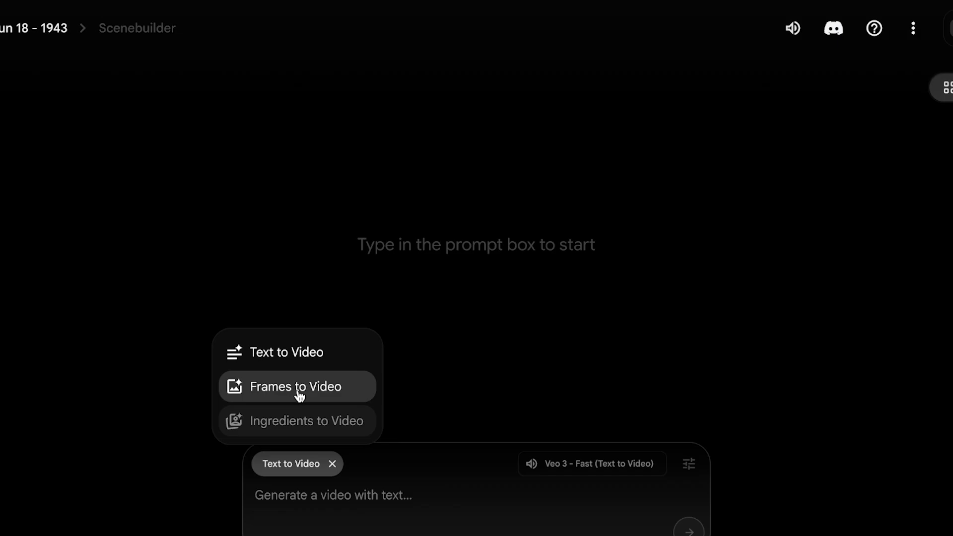
{"action": "left_click", "coordinate": [311, 350]}
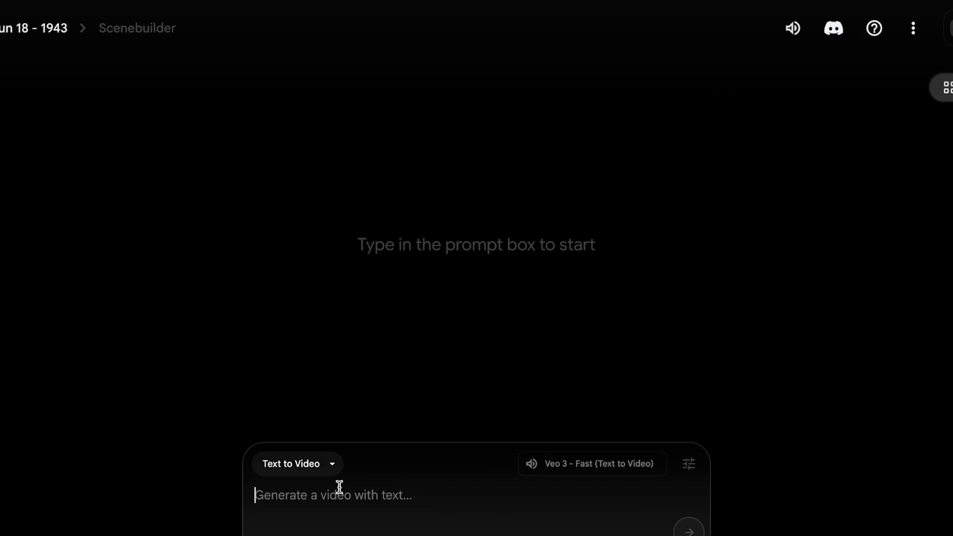
{"action": "type", "text": "A young ma"}
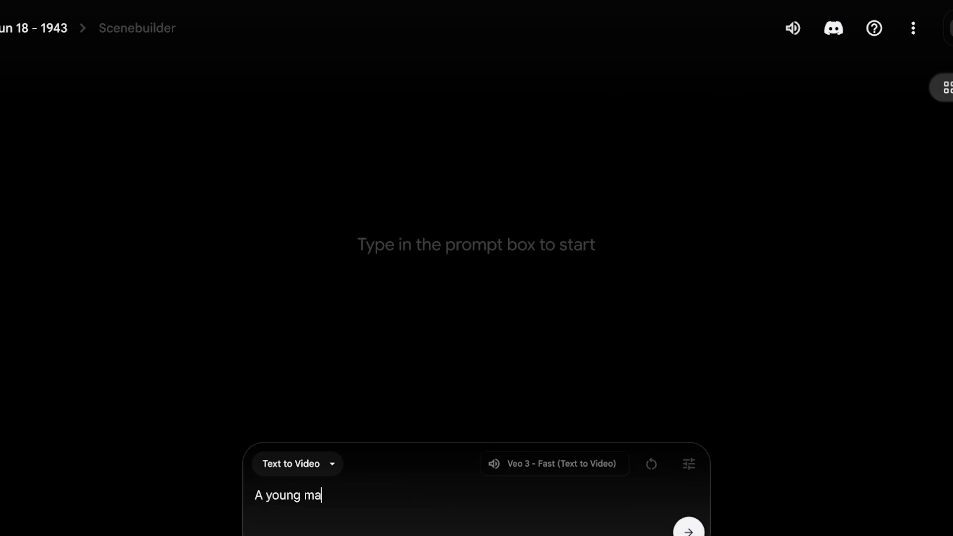
{"action": "type", "text": "n stnaanding on a bridge"}
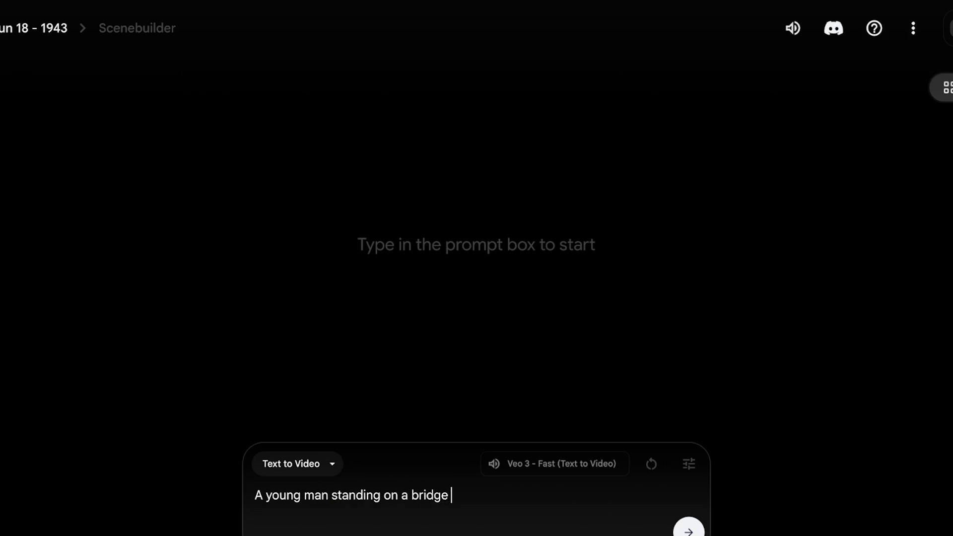
{"action": "type", "text": " between a highway"}
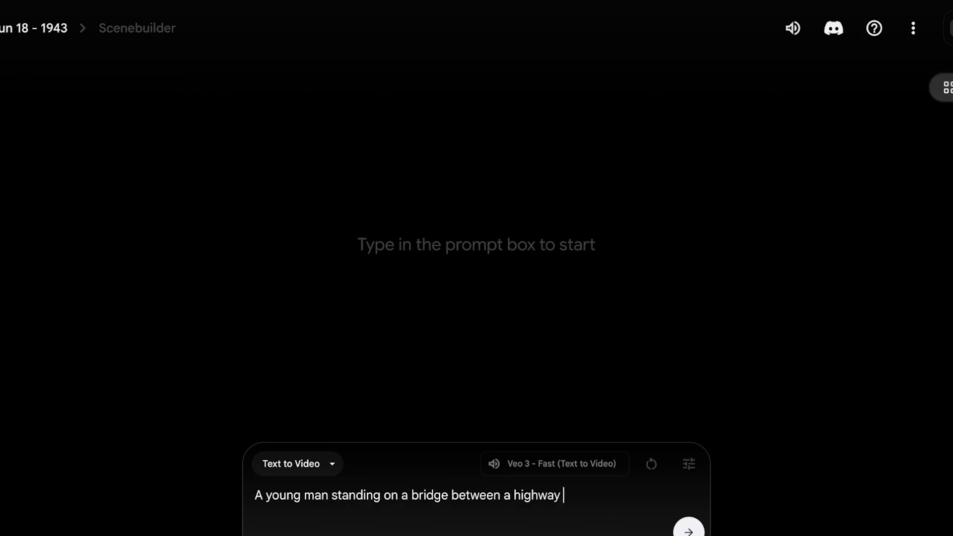
{"action": "key", "text": "BackSpace"}
{"action": "type", "text": ". Many people a"}
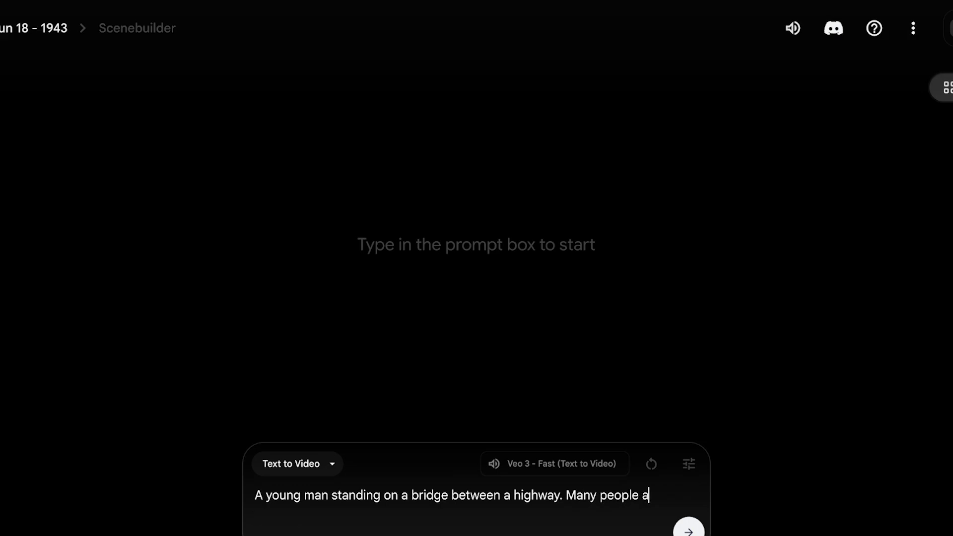
{"action": "type", "text": "re walking around him"}
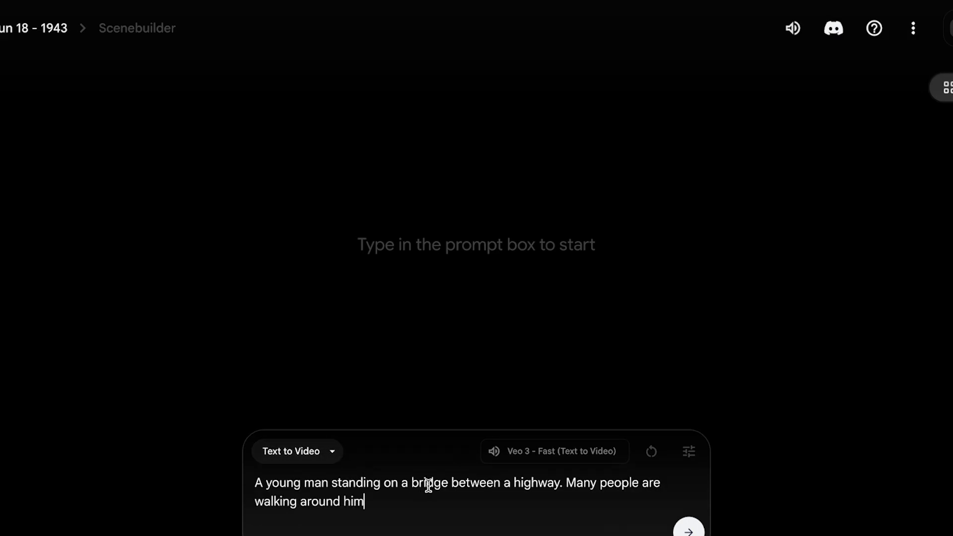
{"action": "type", "text": ", in gray colors"}
- Append ", in gray colors" to the prompt and insert ", blue hair, tall," after "A young man"
{"action": "left_click", "coordinate": [329, 482]}
{"action": "type", "text": ", blue hair,"}
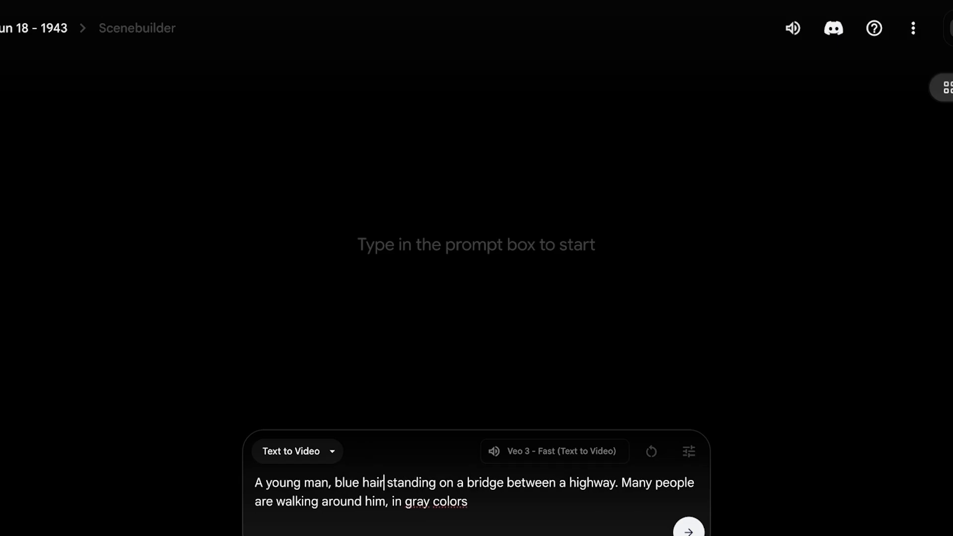
{"action": "type", "text": " tall,"}
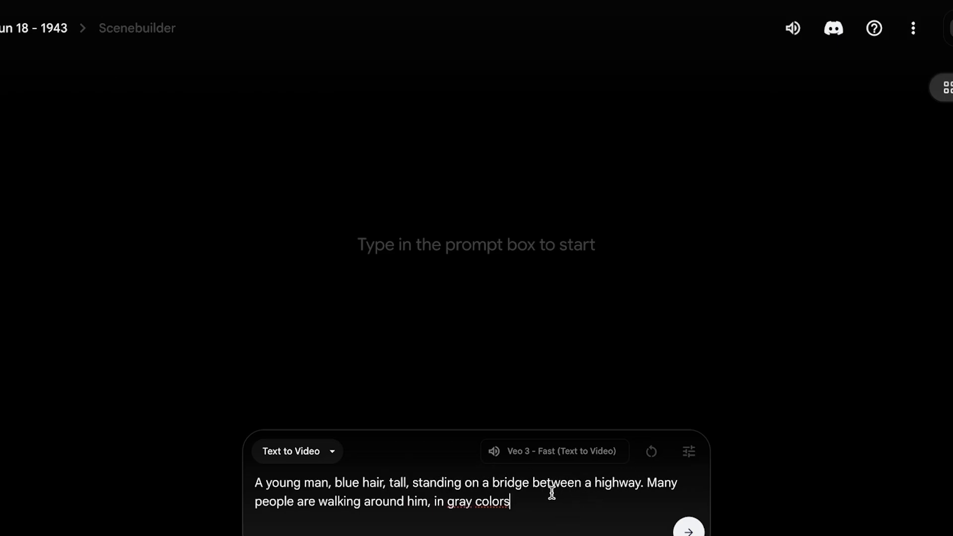
{"action": "type", "text": ". There are building on both "}
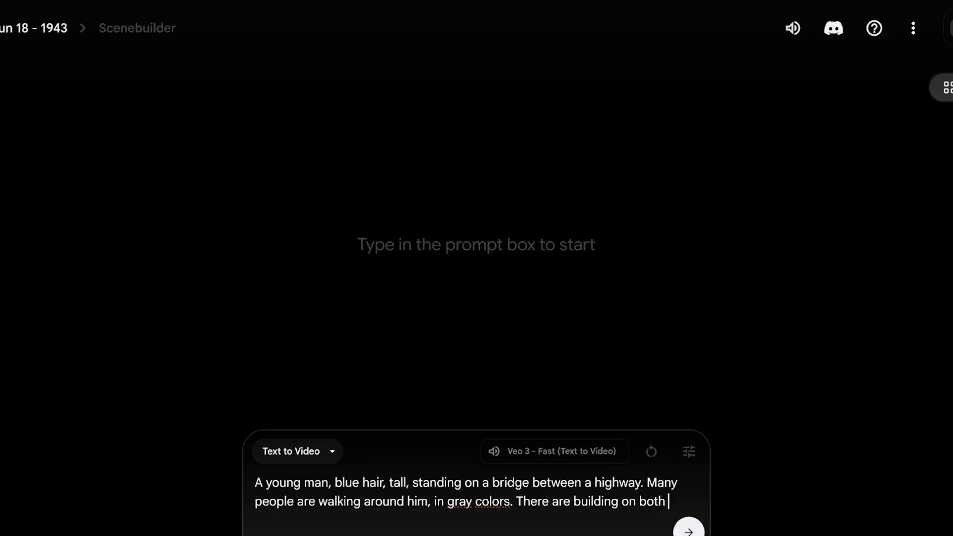
{"action": "type", "text": "sides. C"}
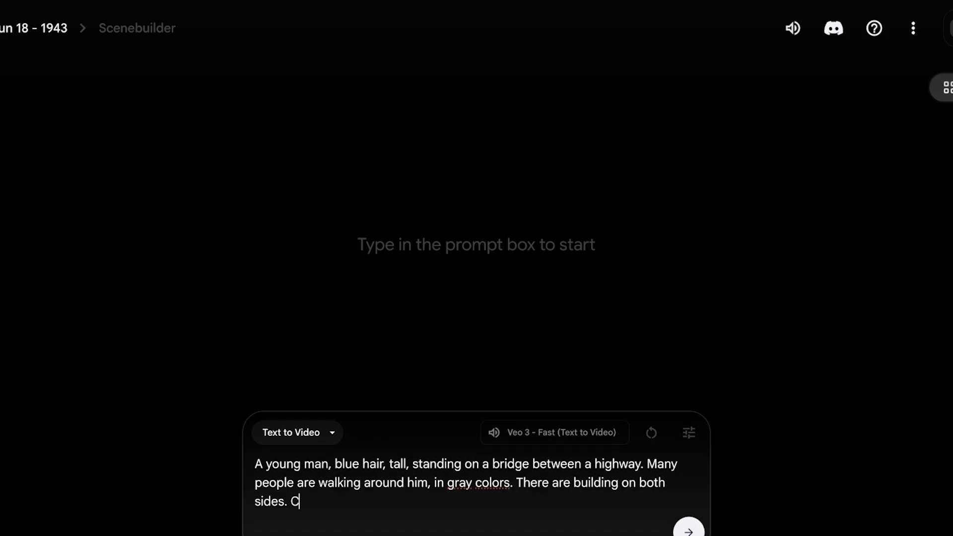
{"action": "type", "text": "ars moving below r"}
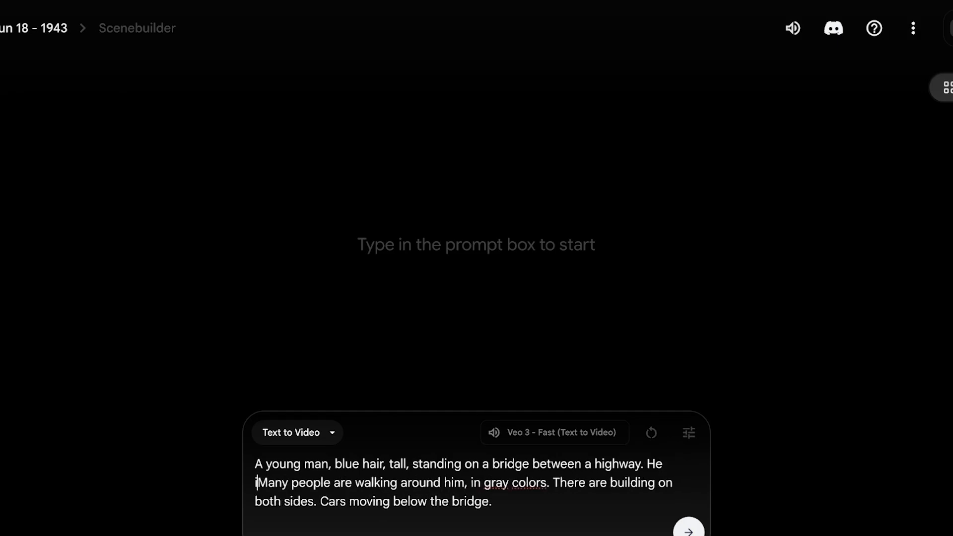
- Insert "He is looking at a girl walking away with pink hair. Sparkles flying around her." after the first sentence
{"action": "type", "text": "is looking a"}
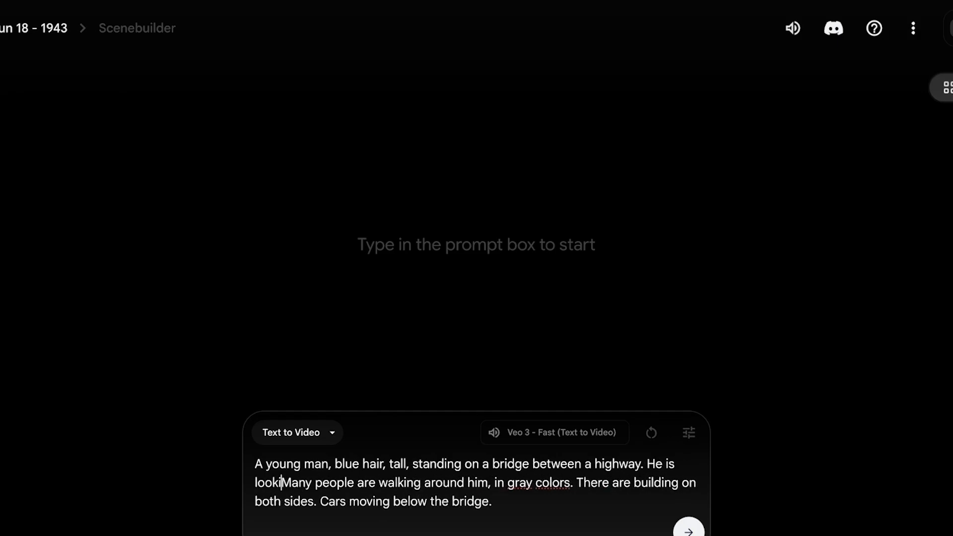
{"action": "type", "text": "t a girl wal"}
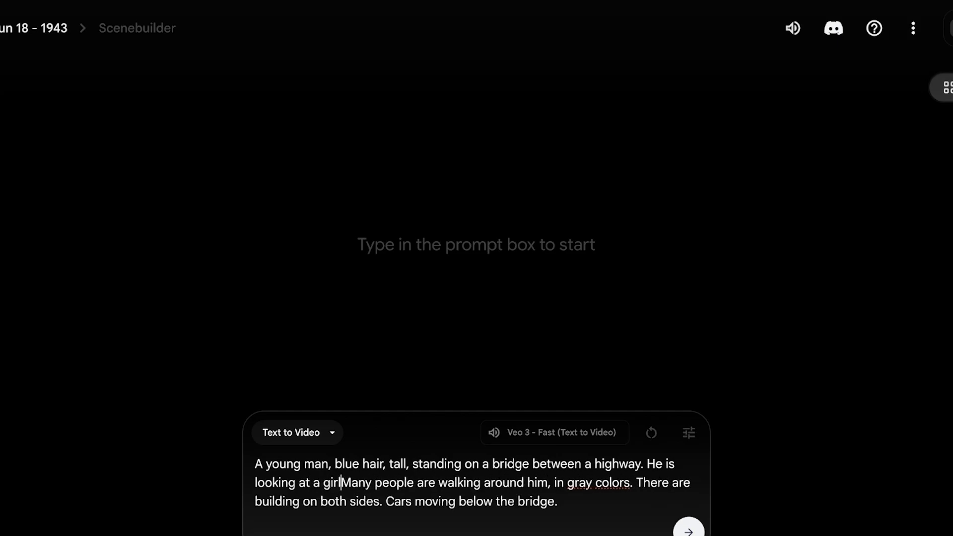
{"action": "type", "text": "king away with p"}
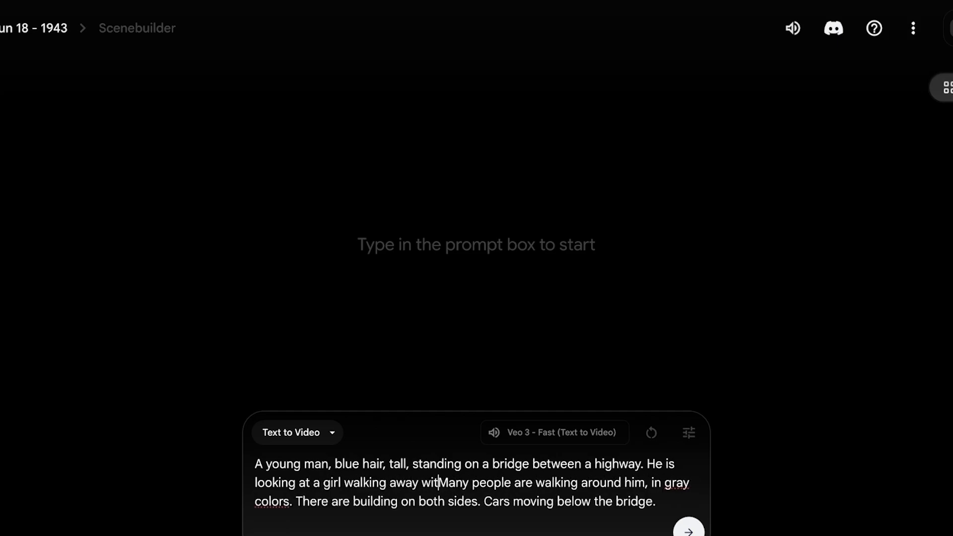
{"action": "type", "text": "ink hair. Spark"}
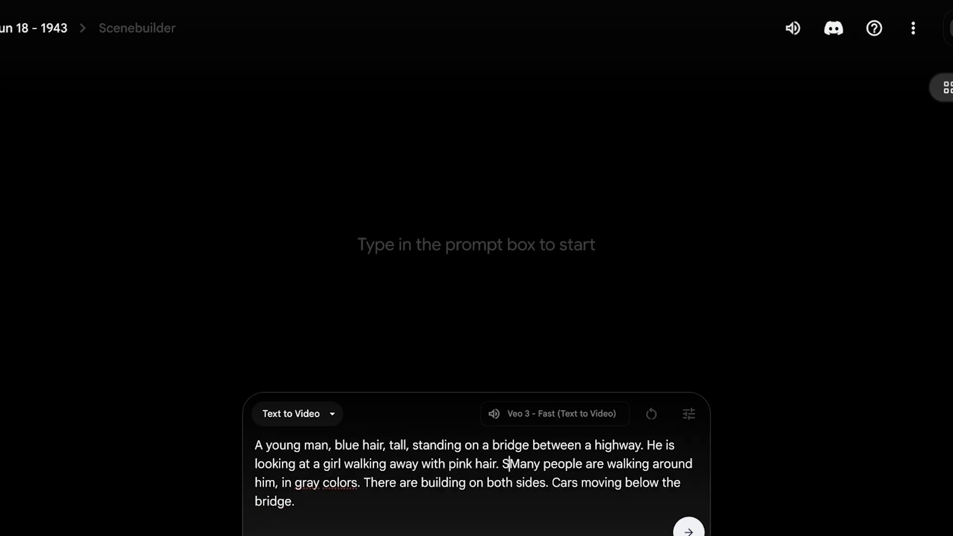
{"action": "type", "text": "les fl"}
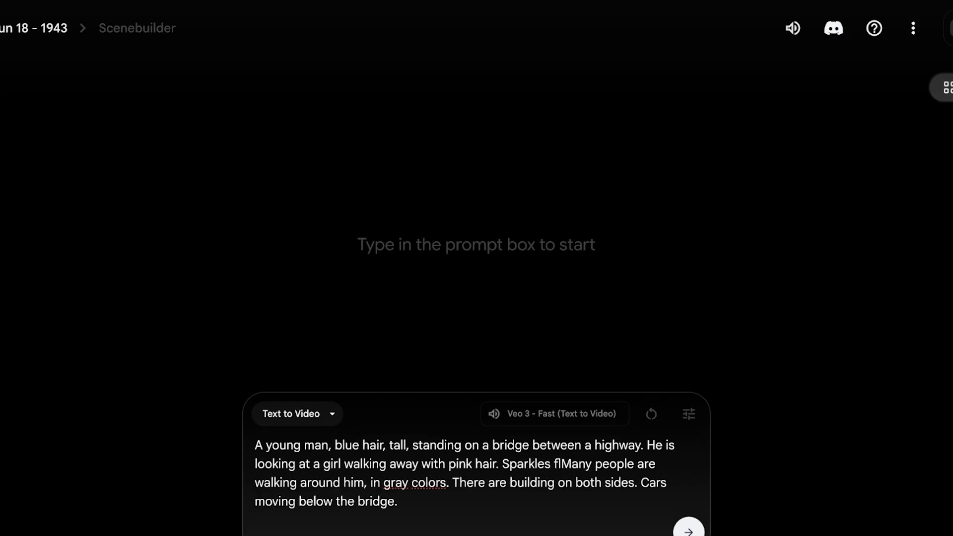
{"action": "type", "text": "ying around her."}
- Prefix the prompt with "In a Anime Style Animation:"
{"action": "left_click", "coordinate": [621, 510]}
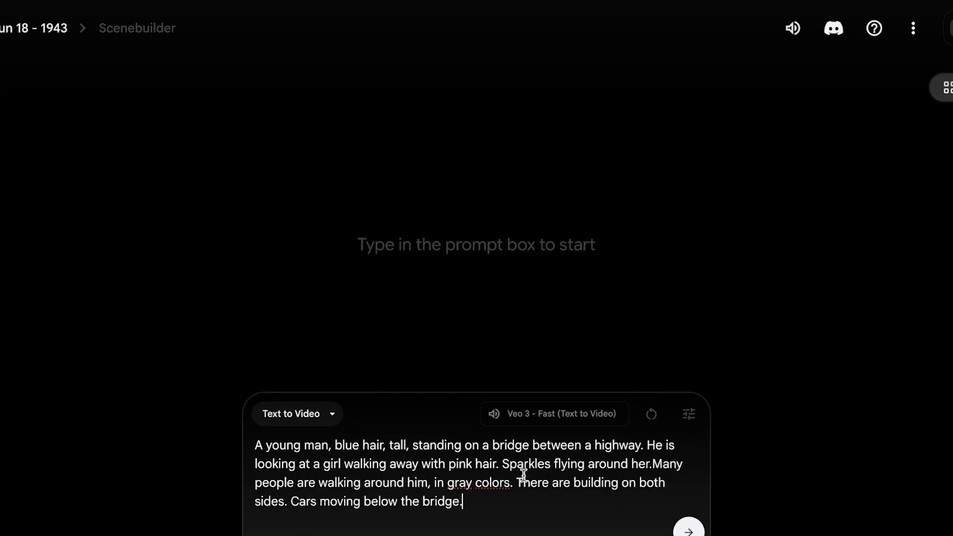
{"action": "left_click", "coordinate": [256, 449]}
{"action": "type", "text": "In a Anime S"}
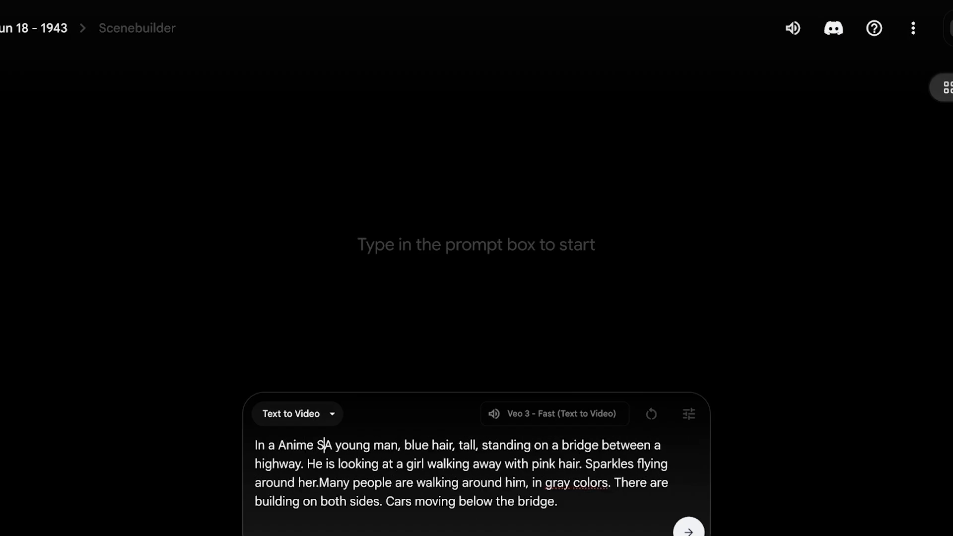
{"action": "type", "text": "tyle Animation:"}
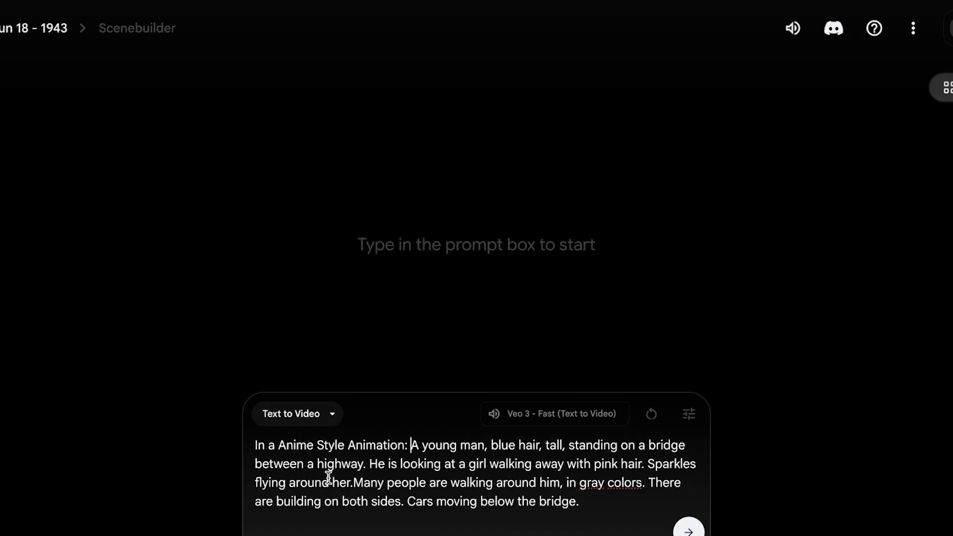
- Generate the video from the finished anime-style prompt
{"action": "left_click_drag", "start_coordinate": [278, 445], "coordinate": [402, 441]}
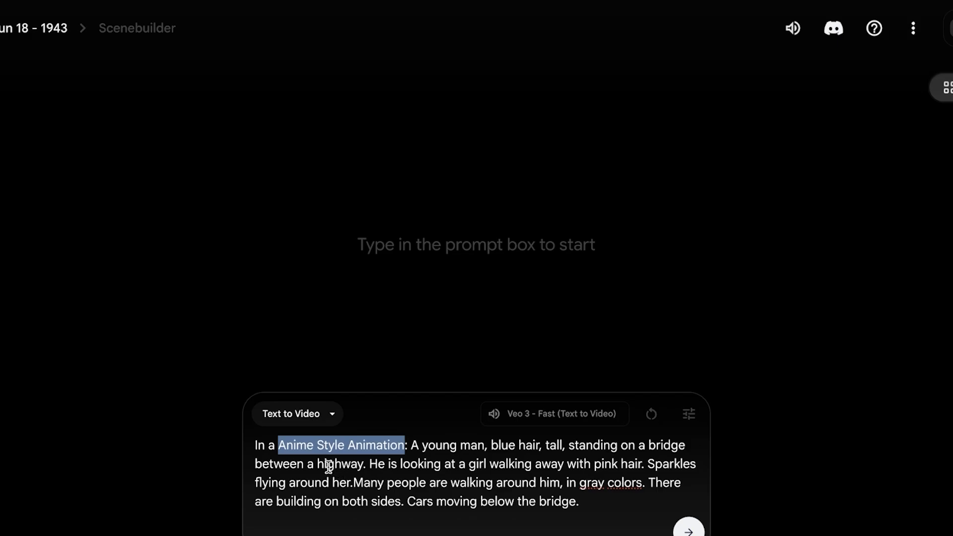
{"action": "left_click_drag", "start_coordinate": [342, 465], "coordinate": [333, 465]}
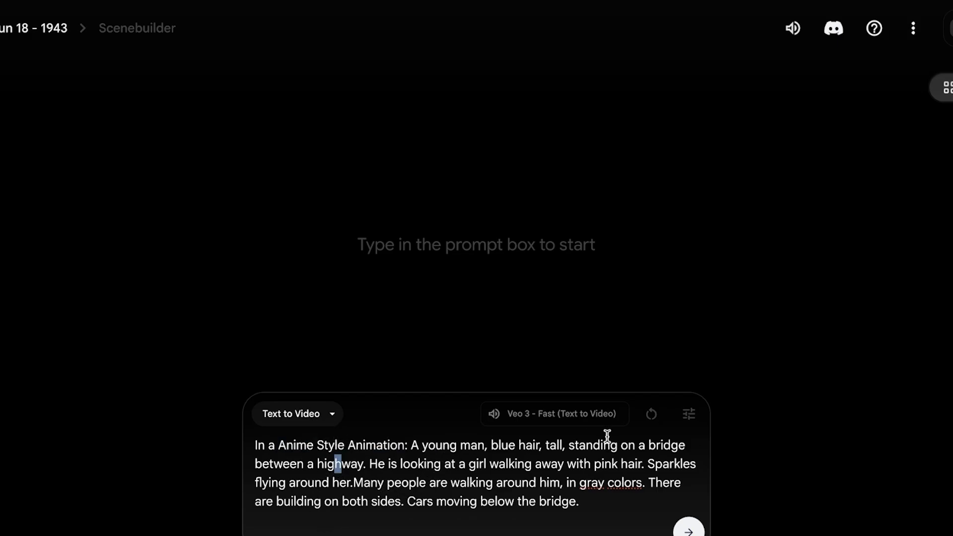
{"action": "left_click", "coordinate": [608, 504]}
{"action": "left_click", "coordinate": [644, 464]}
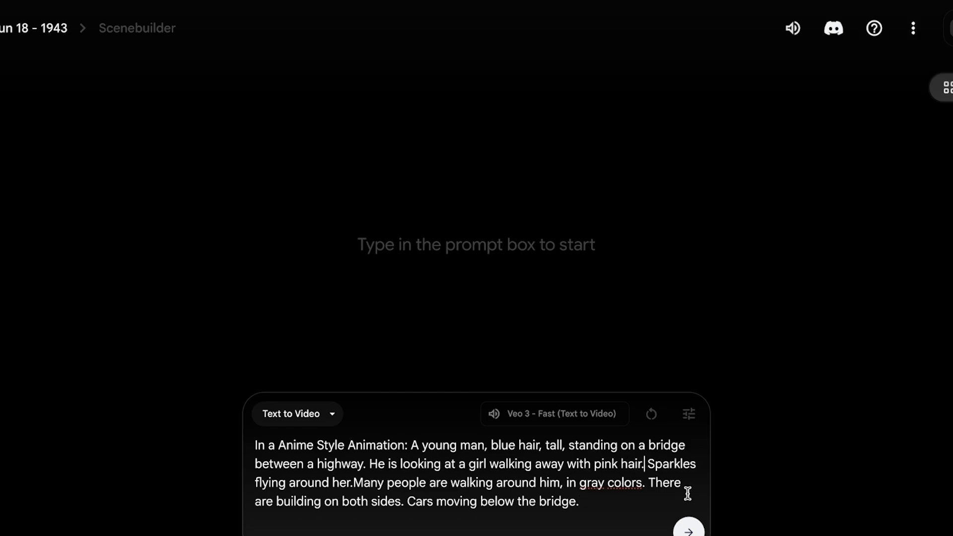
{"action": "left_click", "coordinate": [689, 531]}
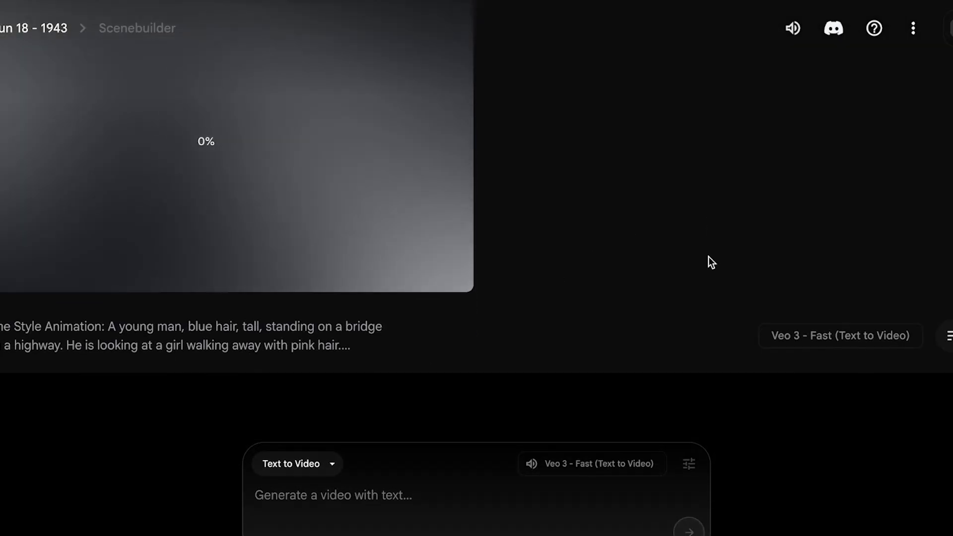
- Inspect the model settings and available Veo models, then play the finished bridge clip
{"action": "scroll", "coordinate": [491, 280], "scroll_direction": "up", "scroll_amount": 3}
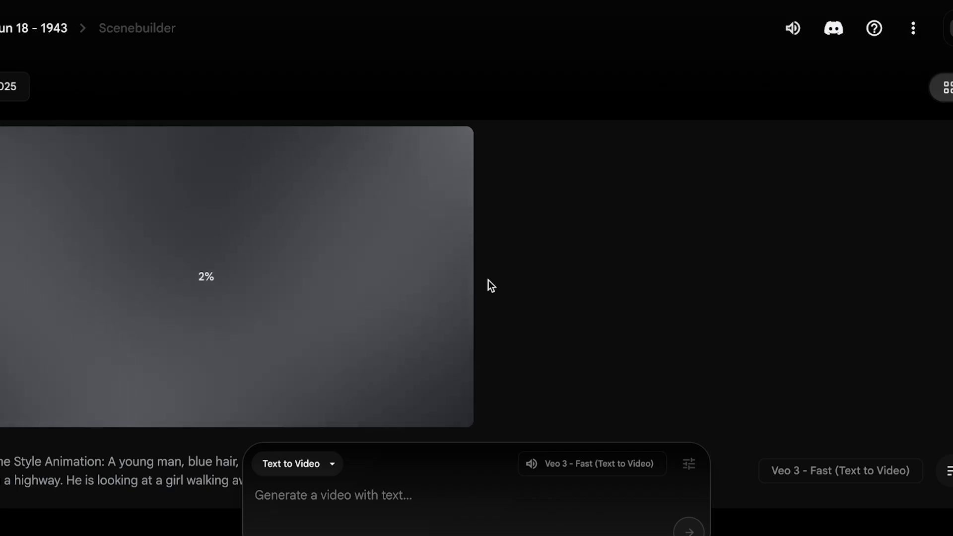
{"action": "scroll", "coordinate": [488, 280], "scroll_direction": "down", "scroll_amount": 1}
{"action": "mouse_move", "coordinate": [573, 463]}
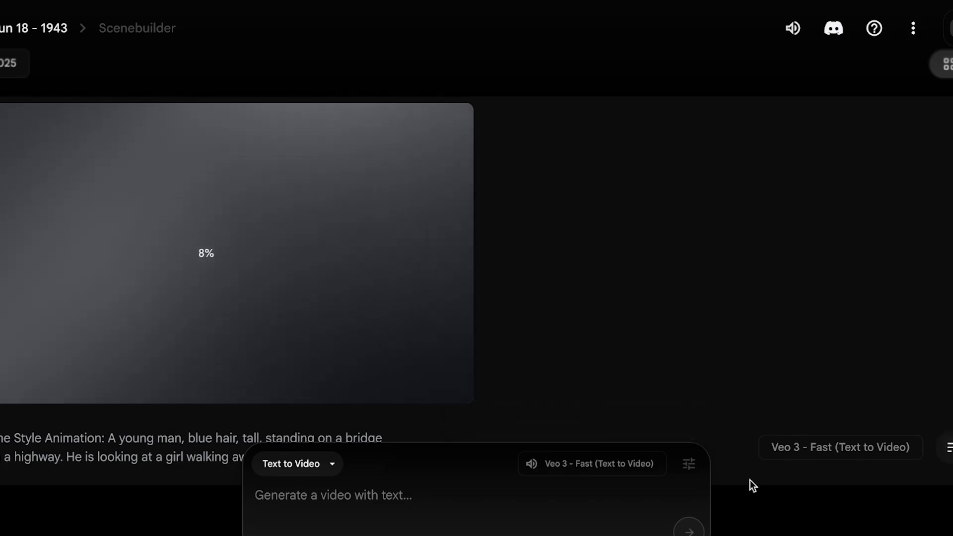
{"action": "left_click", "coordinate": [688, 463]}
{"action": "left_click", "coordinate": [595, 390]}
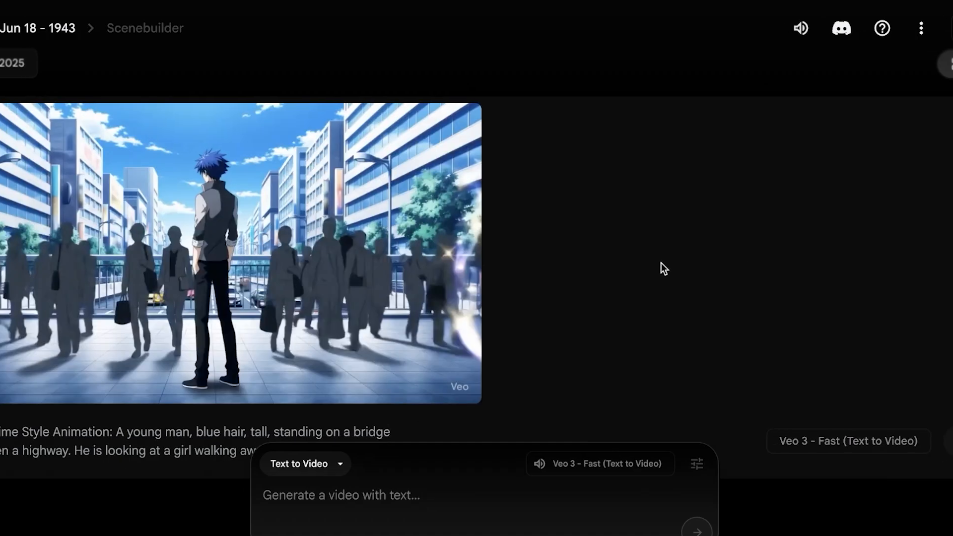
{"action": "mouse_move", "coordinate": [223, 262]}
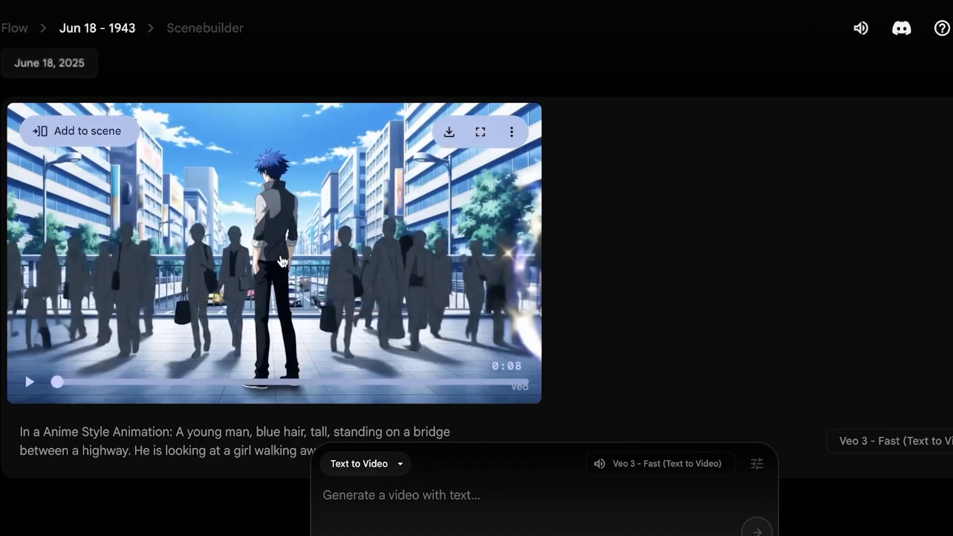
{"action": "left_click", "coordinate": [38, 385]}
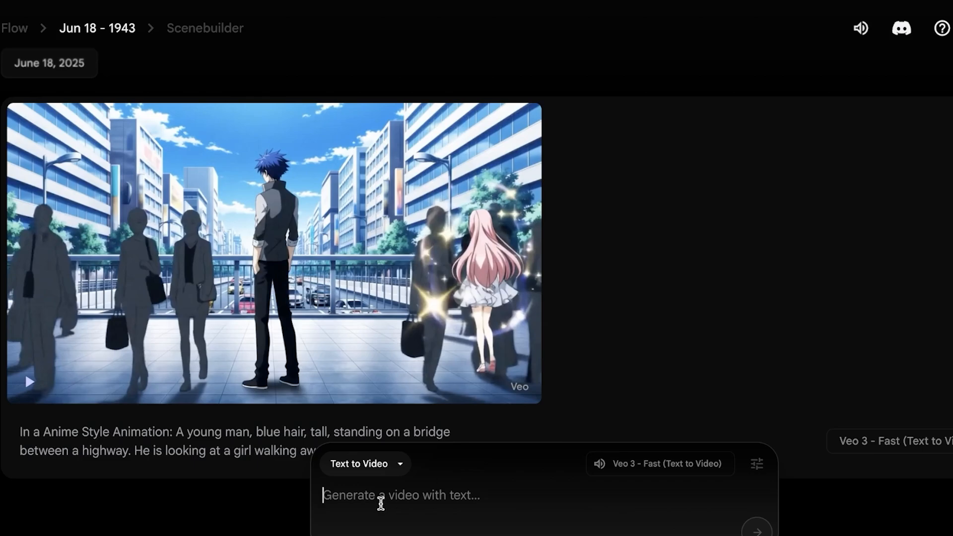
- Generate a new clip from the prompt "In a soft Anime animation style: Create a woman walking and a guy walking behind her..." on a sunny busy day
{"action": "type", "text": "In a"}
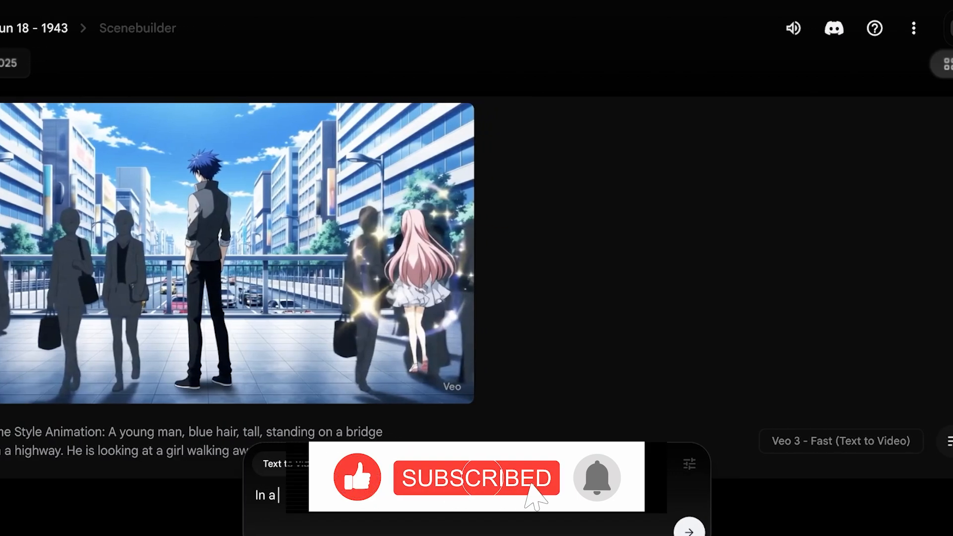
{"action": "type", "text": " scen"}
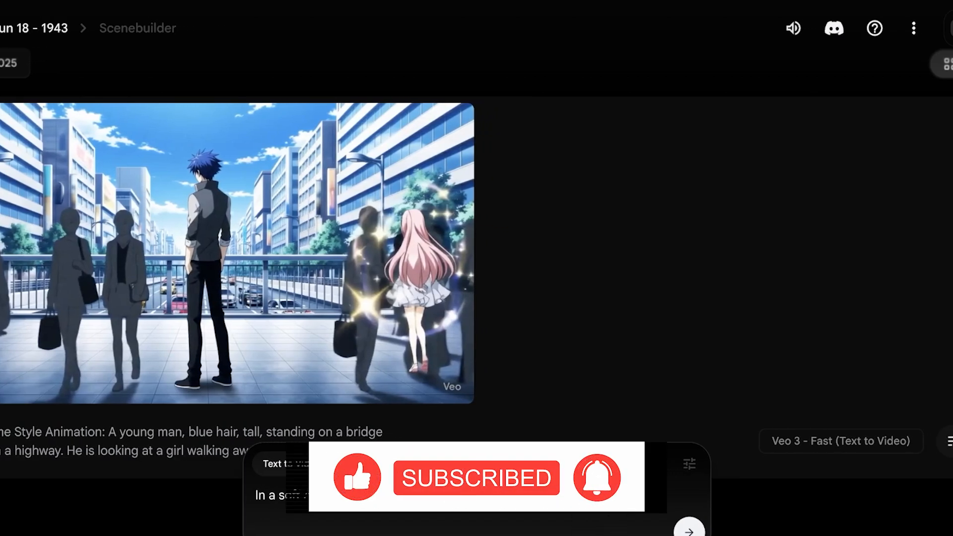
{"action": "type", "text": " Anime animation style: Create a woman walking and a guy walking"}
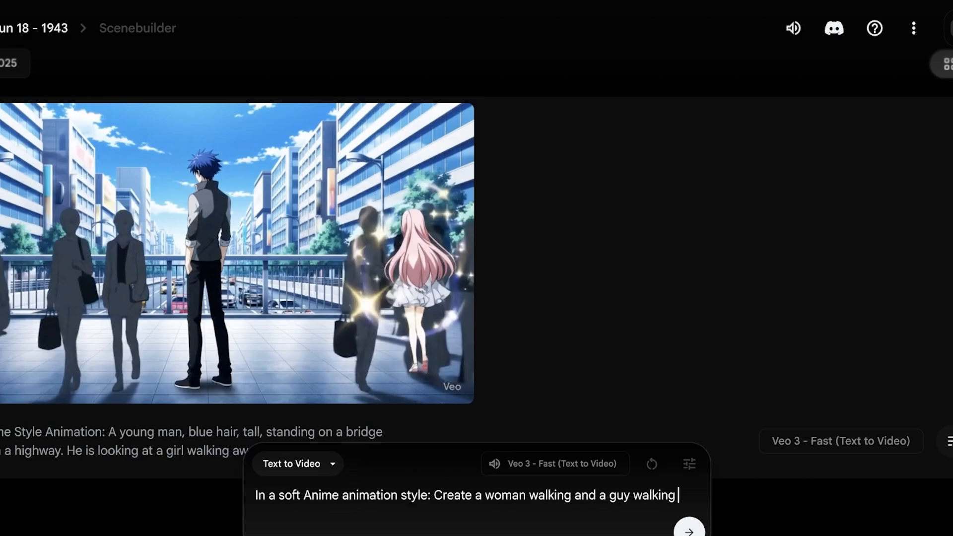
{"action": "type", "text": "behind her. Both are highlighted and random people w"}
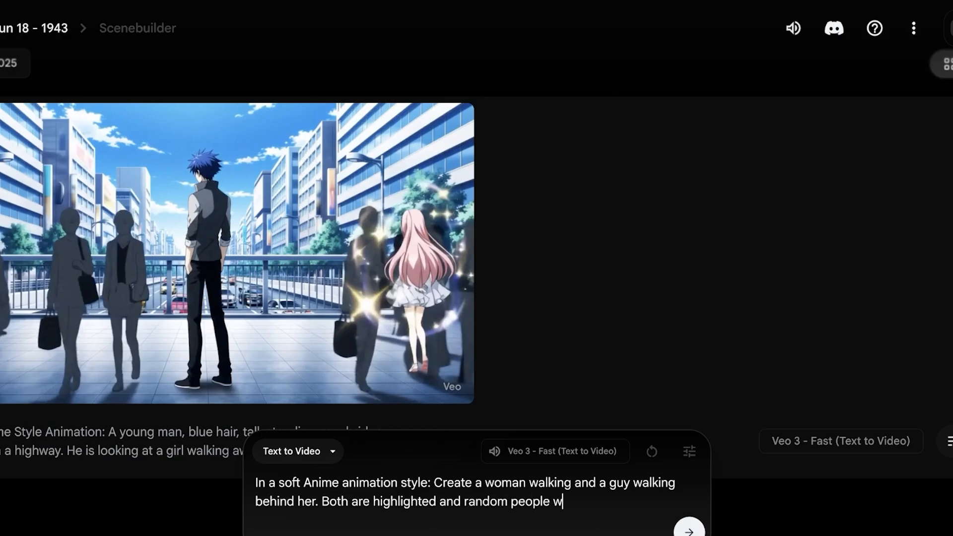
{"action": "type", "text": "s a su"}
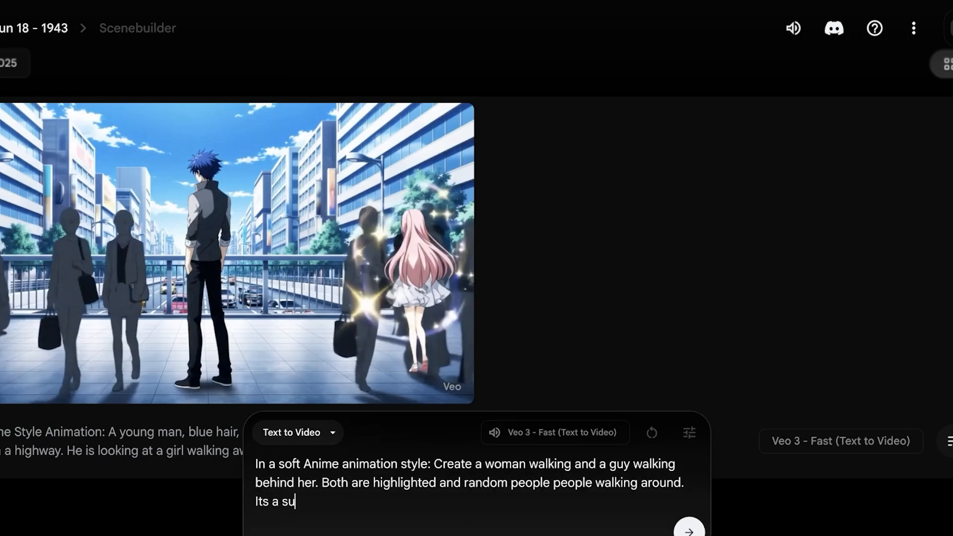
{"action": "type", "text": "nny day in a busy"}
{"action": "key", "text": "Return"}
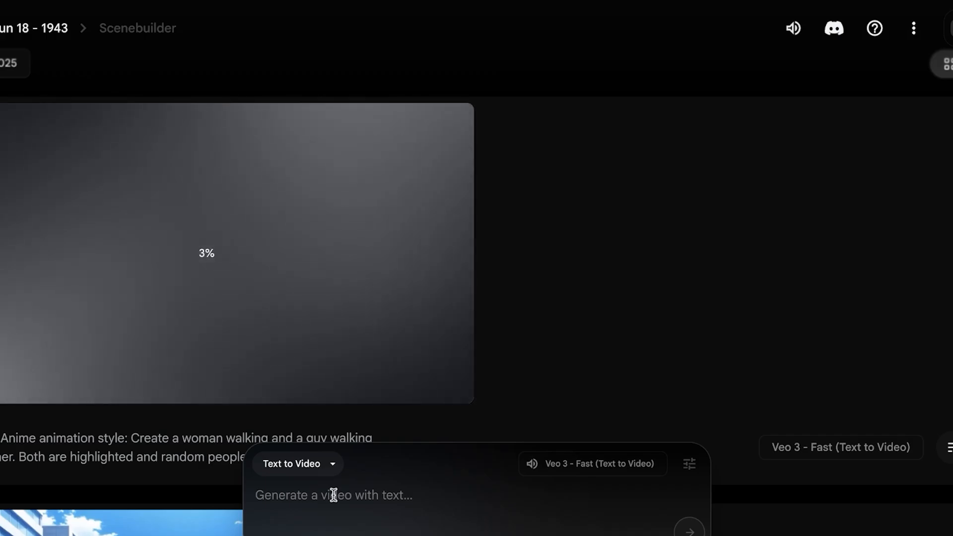
- Replay the bridge clip and scroll between it and the new clip while it renders
{"action": "scroll", "coordinate": [94, 407], "scroll_direction": "down", "scroll_amount": 9}
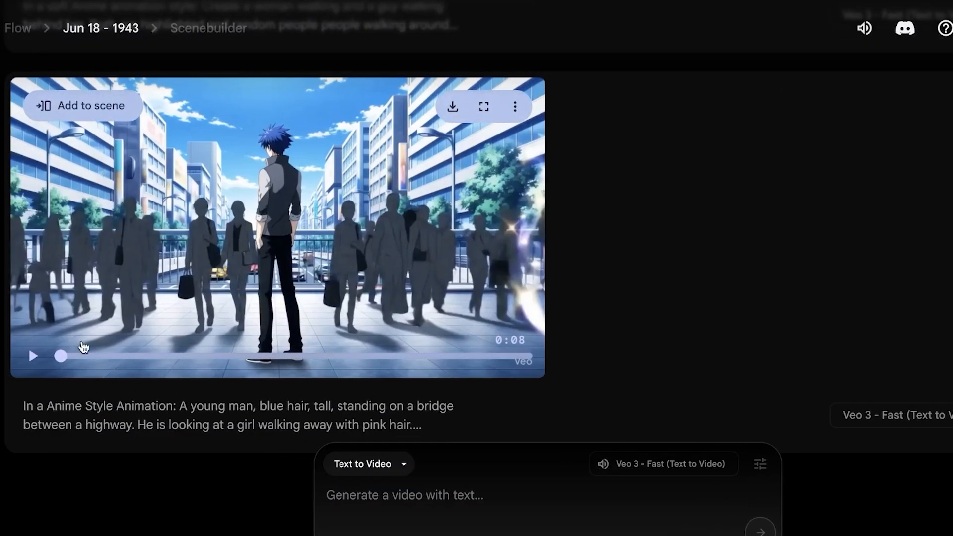
{"action": "scroll", "coordinate": [318, 242], "scroll_direction": "up", "scroll_amount": 1}
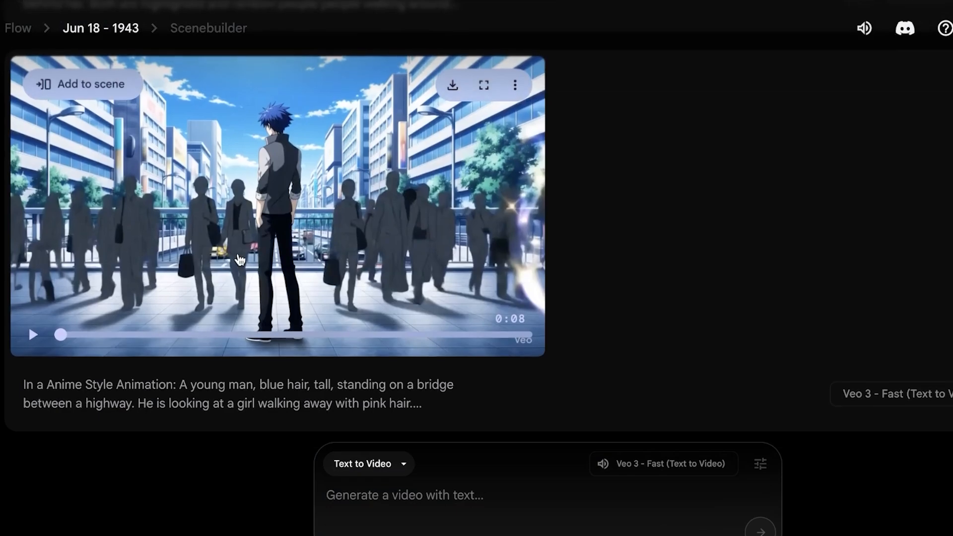
{"action": "left_click", "coordinate": [231, 265]}
{"action": "left_click", "coordinate": [180, 314]}
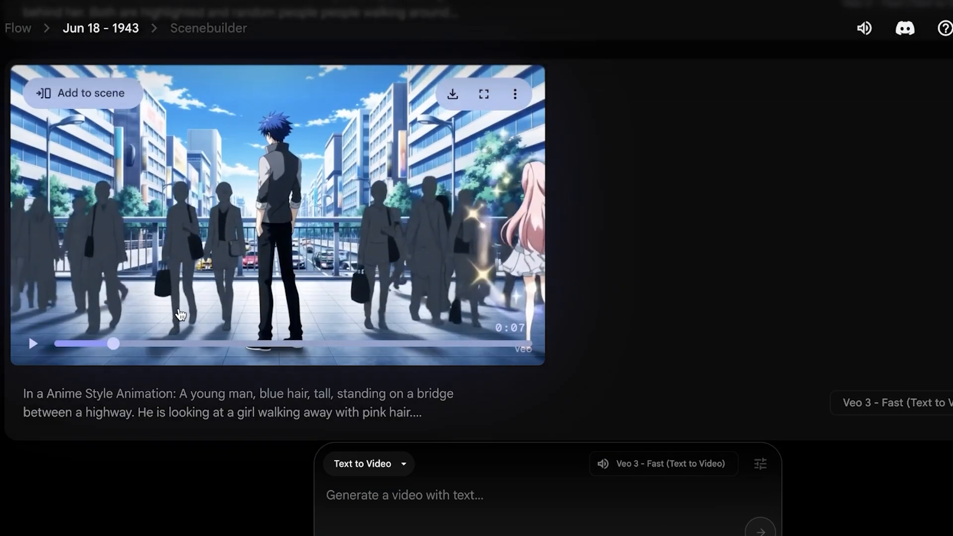
{"action": "scroll", "coordinate": [178, 305], "scroll_direction": "up", "scroll_amount": 4}
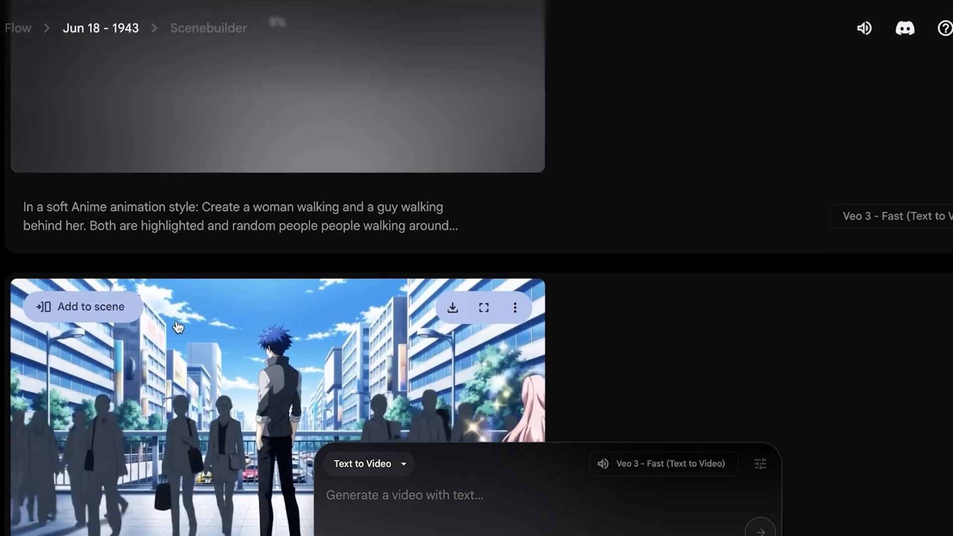
{"action": "scroll", "coordinate": [174, 332], "scroll_direction": "up", "scroll_amount": 7}
{"action": "scroll", "coordinate": [221, 298], "scroll_direction": "down", "scroll_amount": 5}
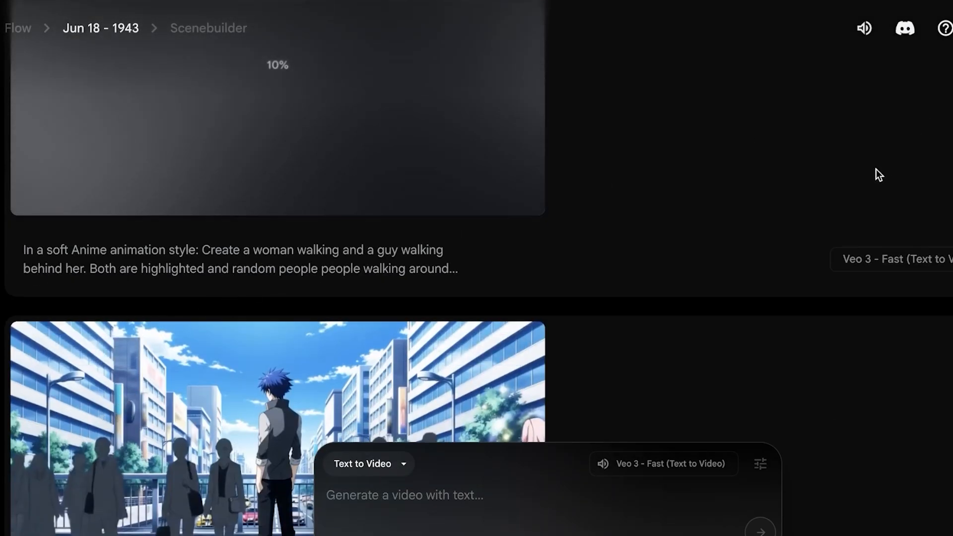
{"action": "scroll", "coordinate": [876, 168], "scroll_direction": "up", "scroll_amount": 4}
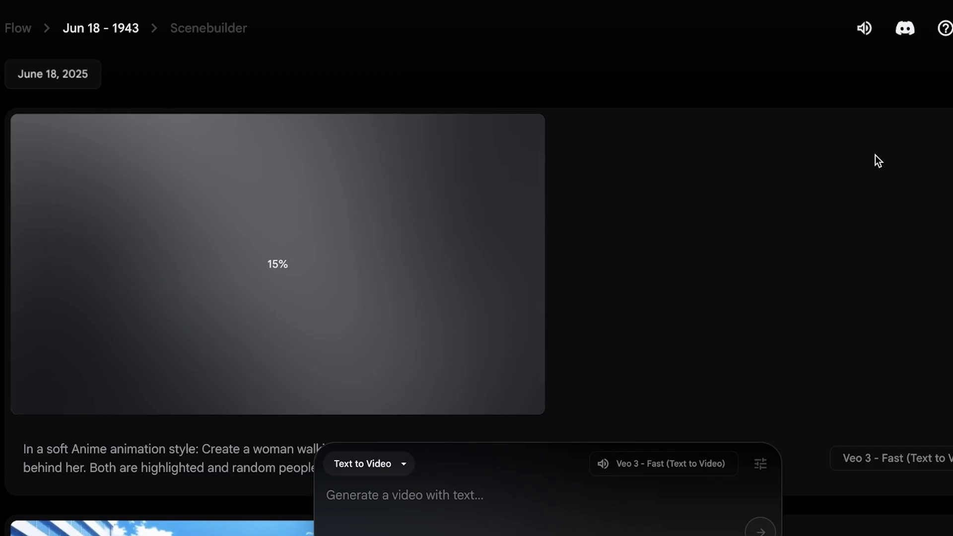
{"action": "scroll", "coordinate": [282, 258], "scroll_direction": "down", "scroll_amount": 4}
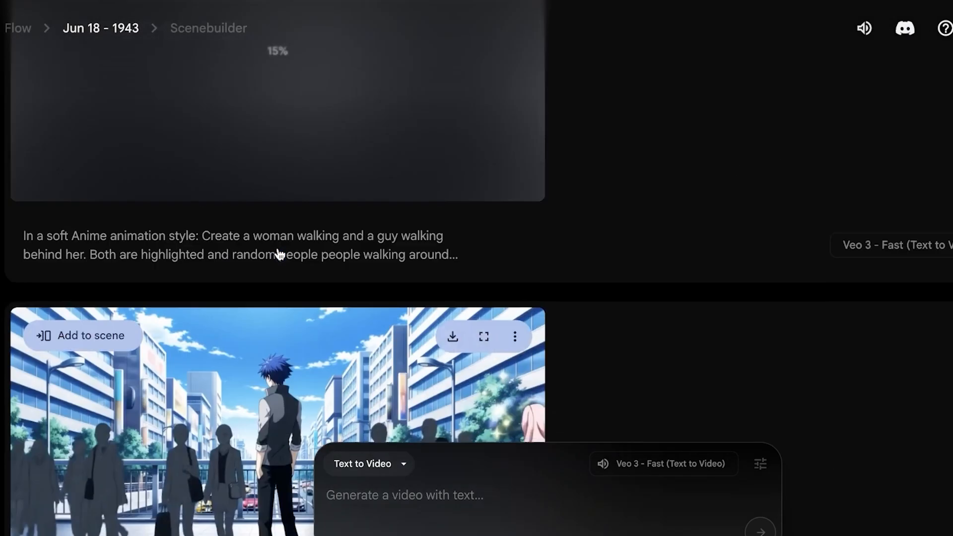
{"action": "scroll", "coordinate": [276, 251], "scroll_direction": "up", "scroll_amount": 4}
{"action": "scroll", "coordinate": [508, 104], "scroll_direction": "down", "scroll_amount": 8}
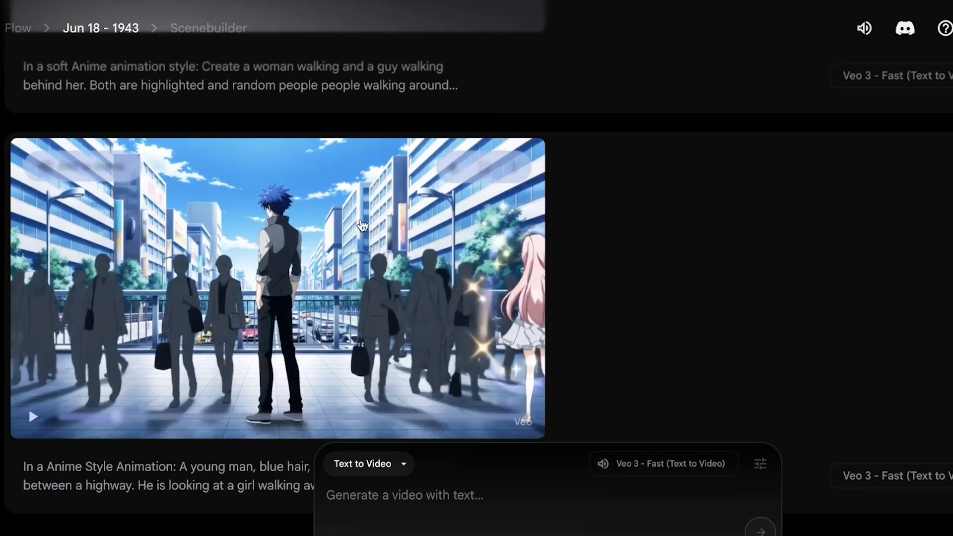
{"action": "scroll", "coordinate": [380, 163], "scroll_direction": "up", "scroll_amount": 8}
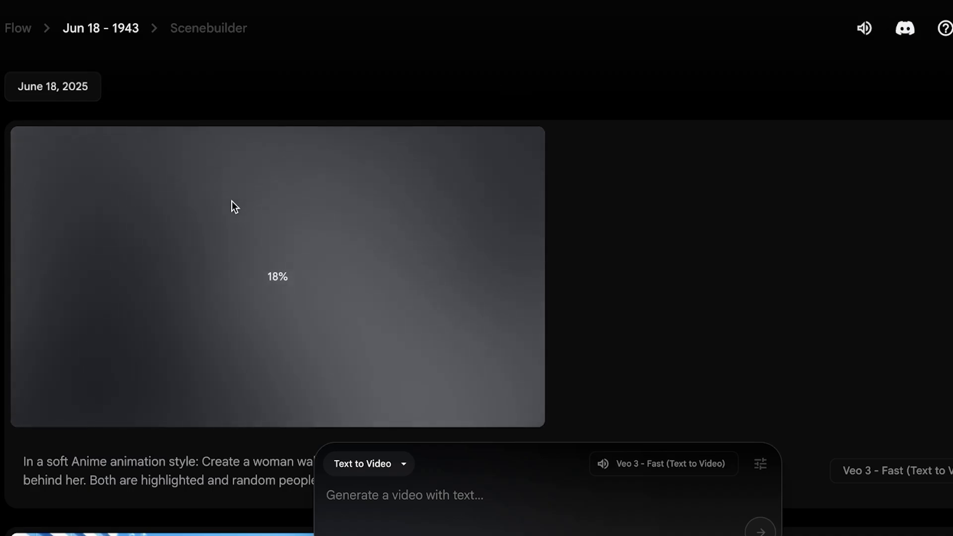
{"action": "scroll", "coordinate": [194, 66], "scroll_direction": "down", "scroll_amount": 8}
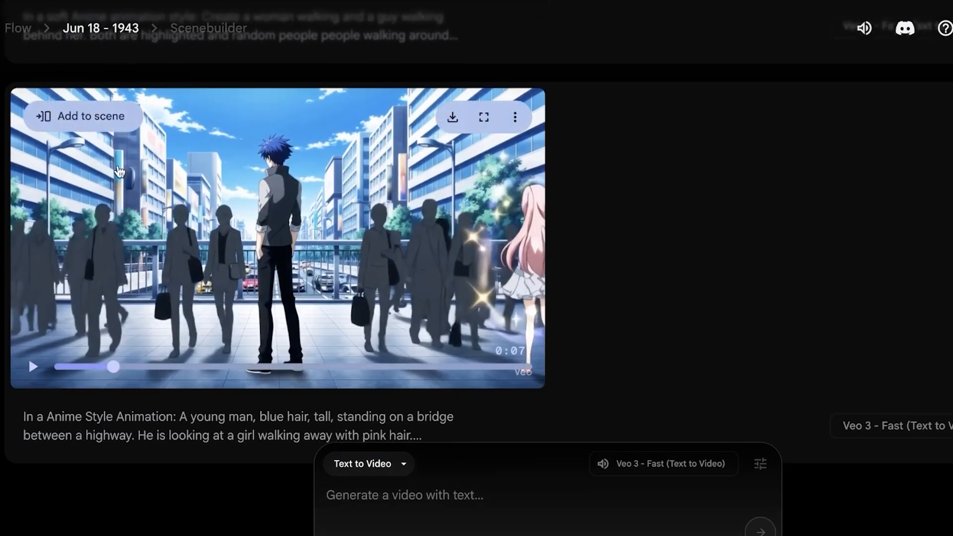
{"action": "mouse_move", "coordinate": [475, 215]}
{"action": "scroll", "coordinate": [329, 153], "scroll_direction": "up", "scroll_amount": 1}
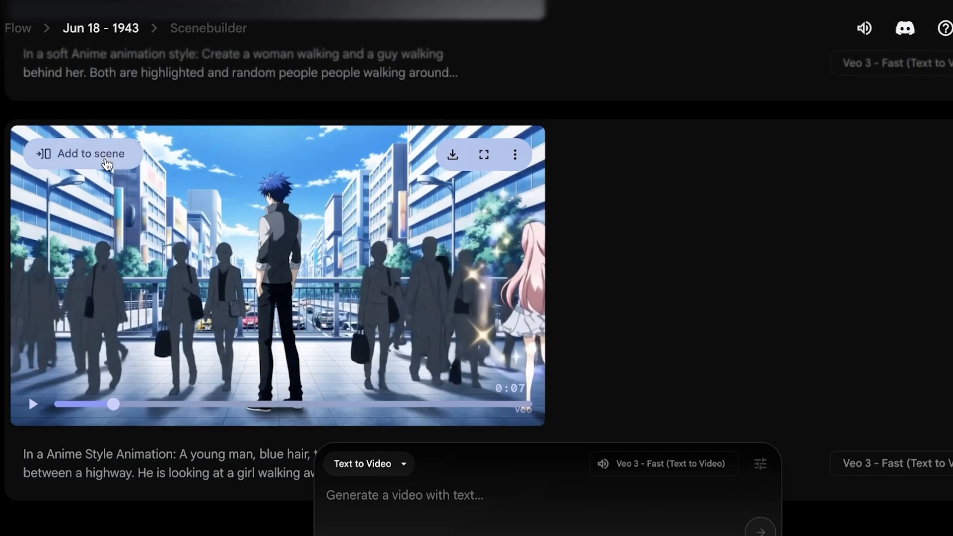
- Add the bridge clip to the scene and choose to extend it
{"action": "left_click", "coordinate": [107, 161]}
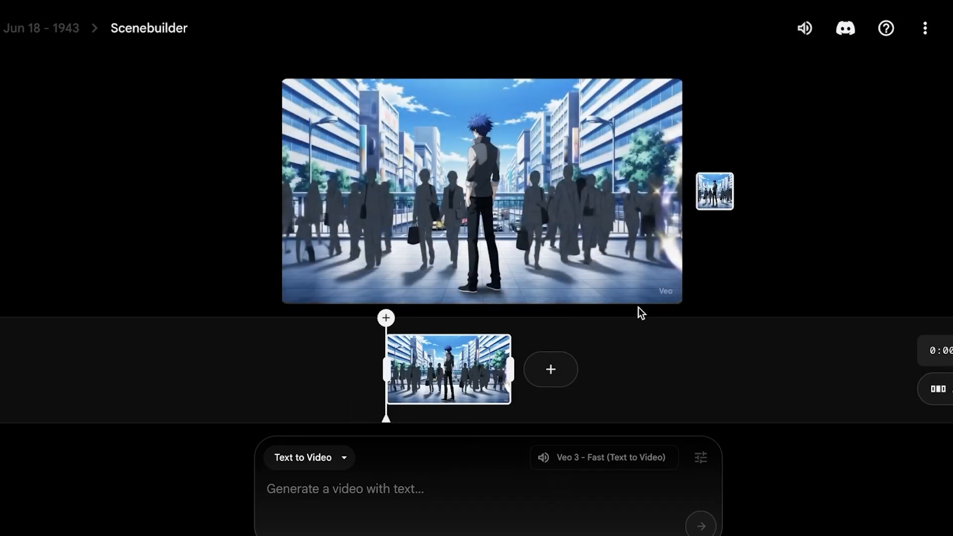
{"action": "left_click", "coordinate": [550, 370]}
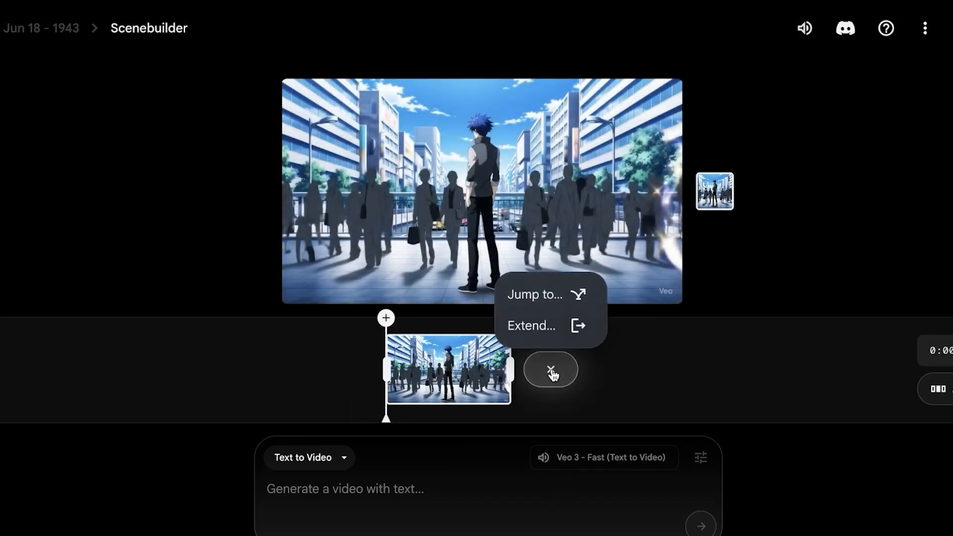
{"action": "left_click", "coordinate": [537, 335]}
{"action": "left_click", "coordinate": [654, 381]}
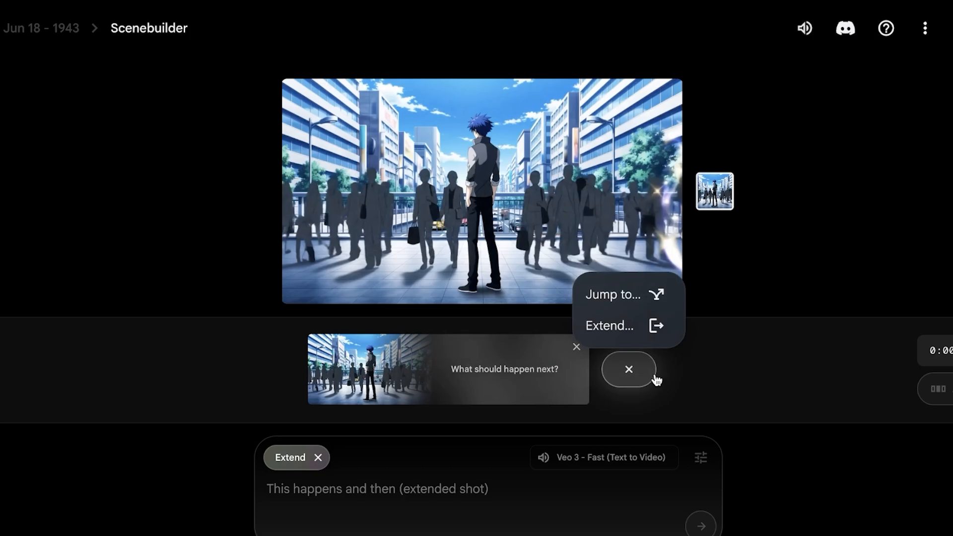
{"action": "left_click", "coordinate": [627, 338]}
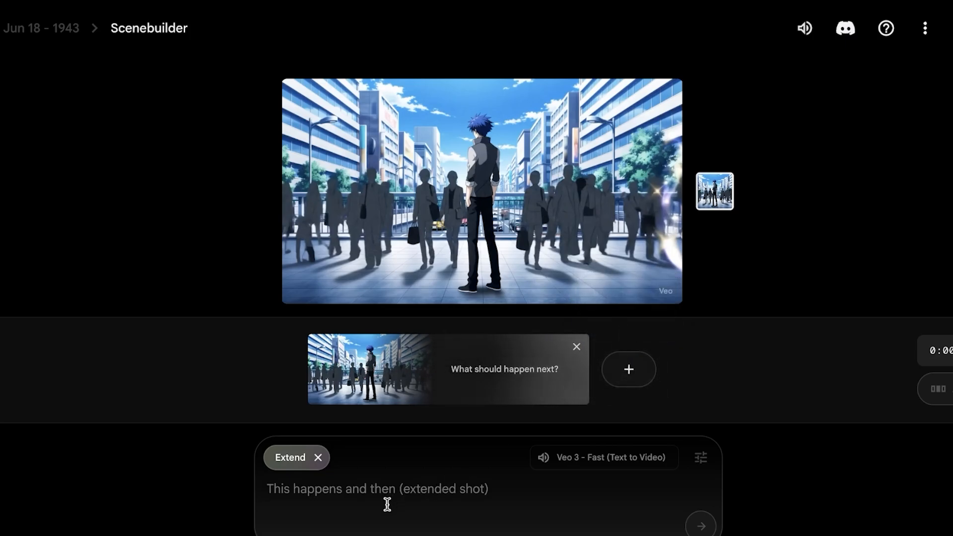
- Describe the extension as "the guy approached the girl ." and return to the project view
{"action": "type", "text": "t"}
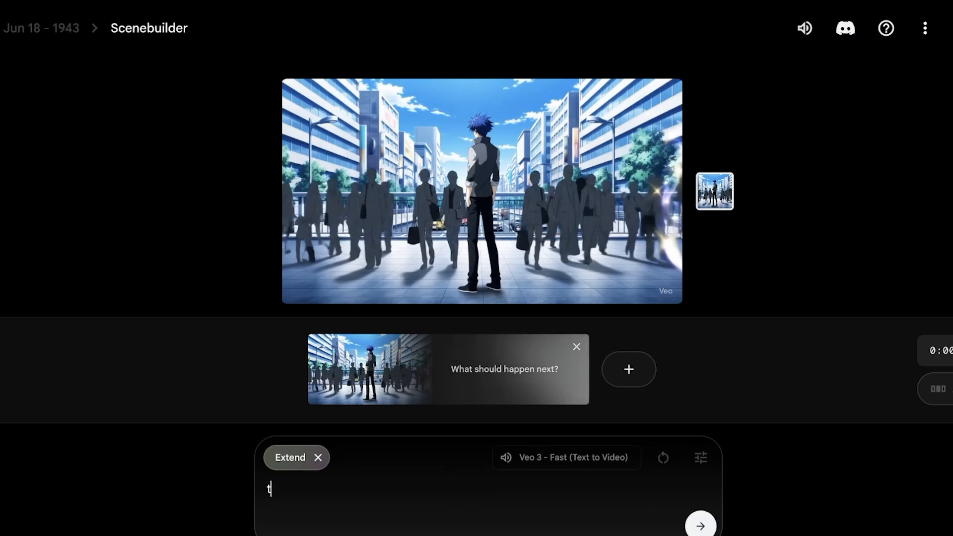
{"action": "type", "text": "he guy approached the girl ."}
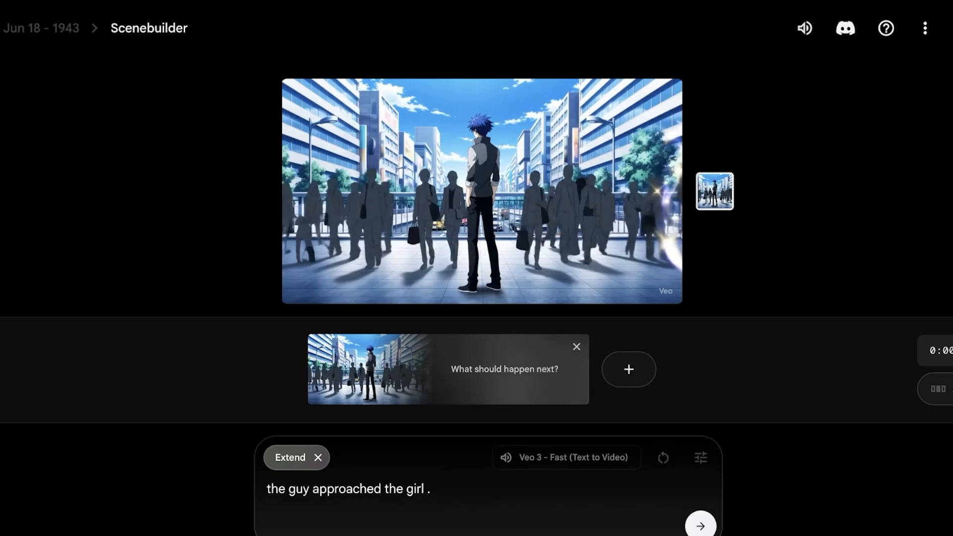
{"action": "left_click", "coordinate": [43, 37]}
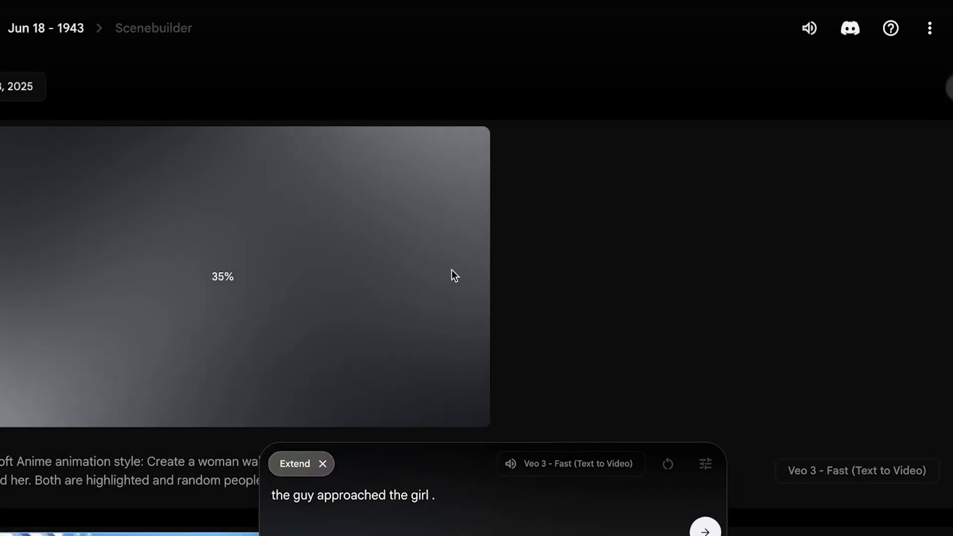
- Remove the Extend mode from the prompt box
{"action": "scroll", "coordinate": [451, 323], "scroll_direction": "down", "scroll_amount": 5}
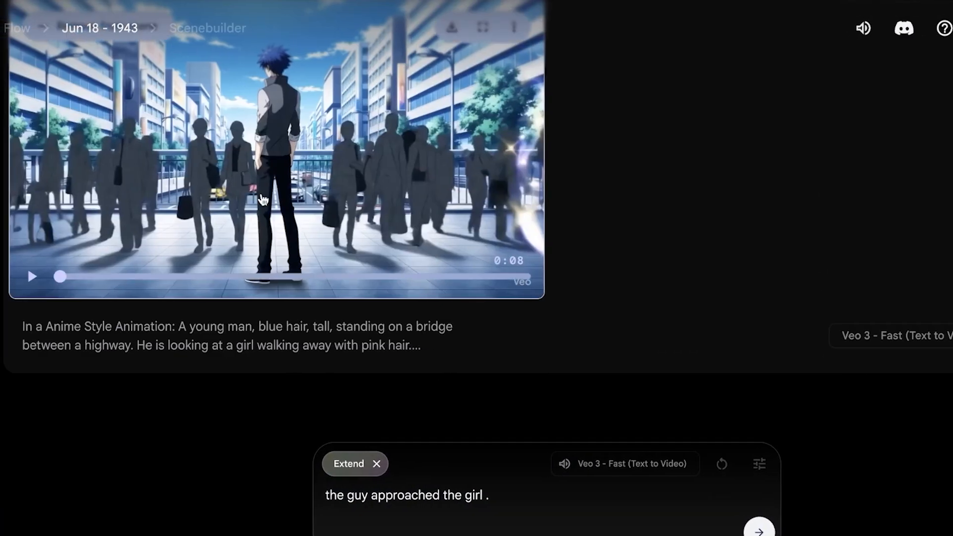
{"action": "scroll", "coordinate": [263, 199], "scroll_direction": "up", "scroll_amount": 1}
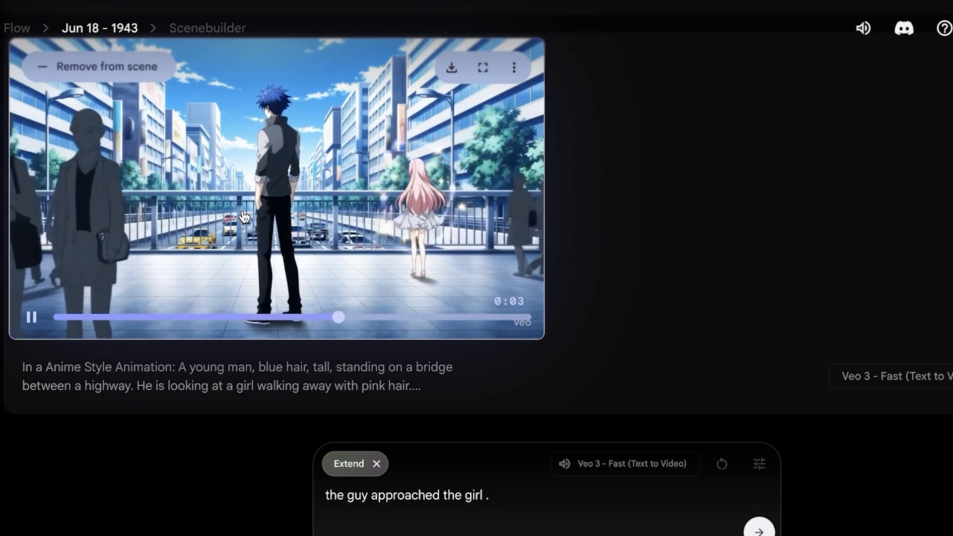
{"action": "scroll", "coordinate": [258, 268], "scroll_direction": "up", "scroll_amount": 8}
{"action": "scroll", "coordinate": [257, 272], "scroll_direction": "up", "scroll_amount": 2}
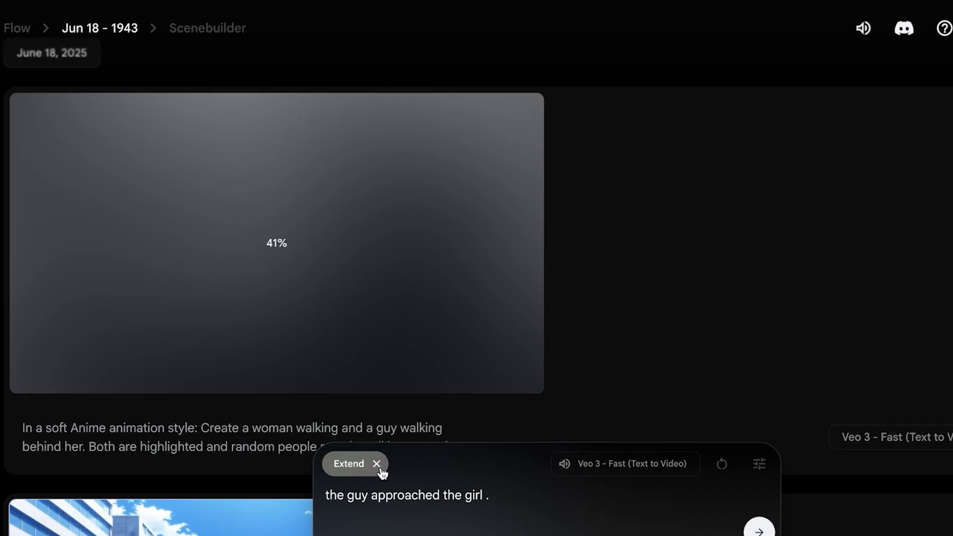
{"action": "left_click", "coordinate": [376, 463]}
- Scroll to and watch the newly generated soft anime street clip
{"action": "scroll", "coordinate": [603, 379], "scroll_direction": "down", "scroll_amount": 8}
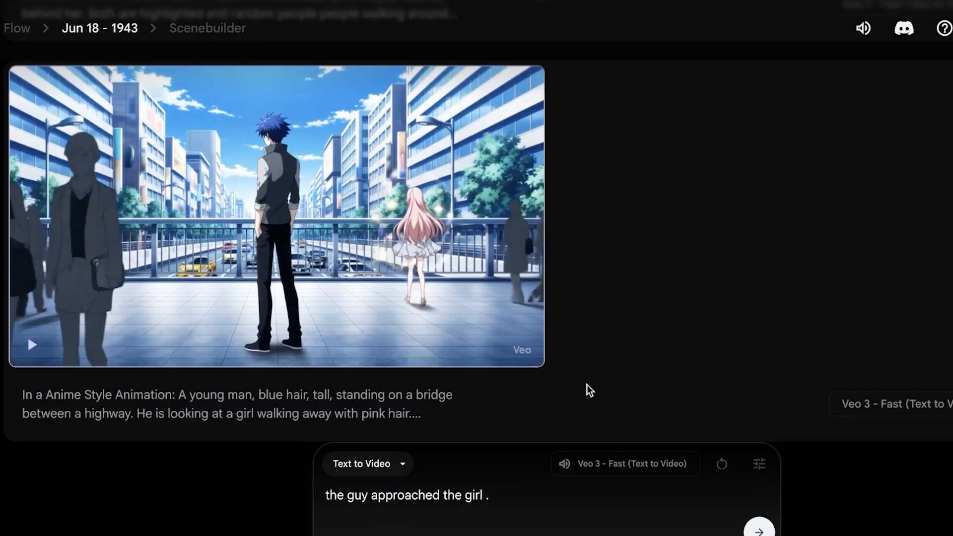
{"action": "scroll", "coordinate": [680, 279], "scroll_direction": "up", "scroll_amount": 4}
{"action": "scroll", "coordinate": [663, 287], "scroll_direction": "up", "scroll_amount": 1}
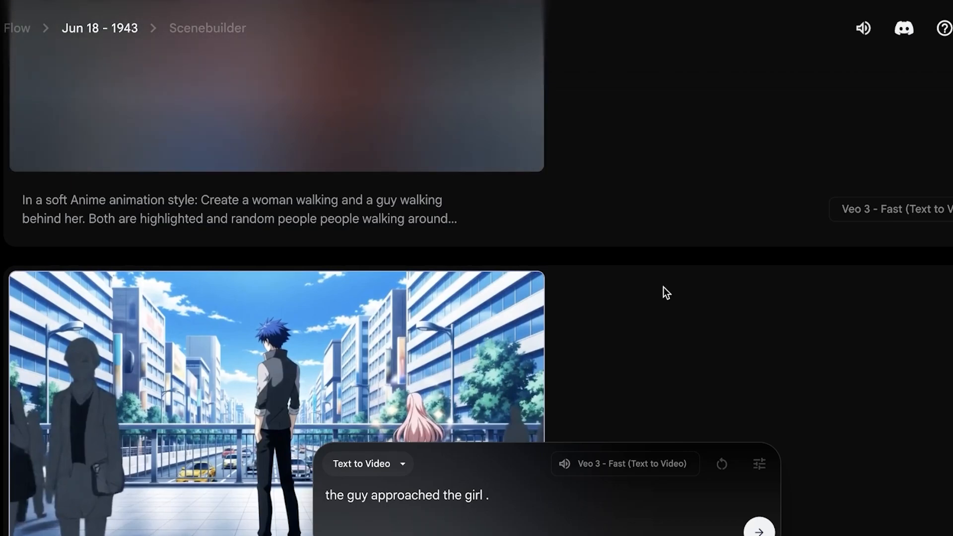
{"action": "scroll", "coordinate": [663, 287], "scroll_direction": "up", "scroll_amount": 5}
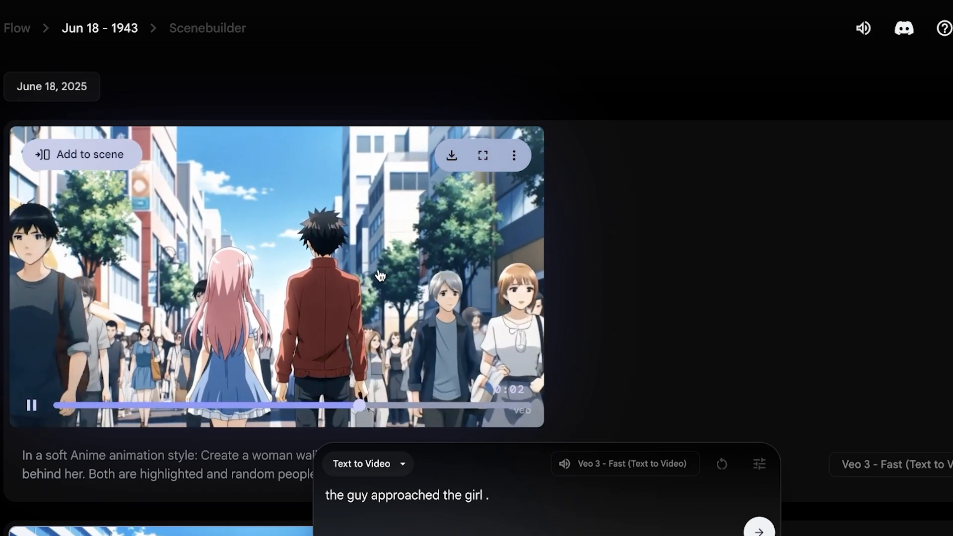
{"action": "scroll", "coordinate": [378, 278], "scroll_direction": "down", "scroll_amount": 1}
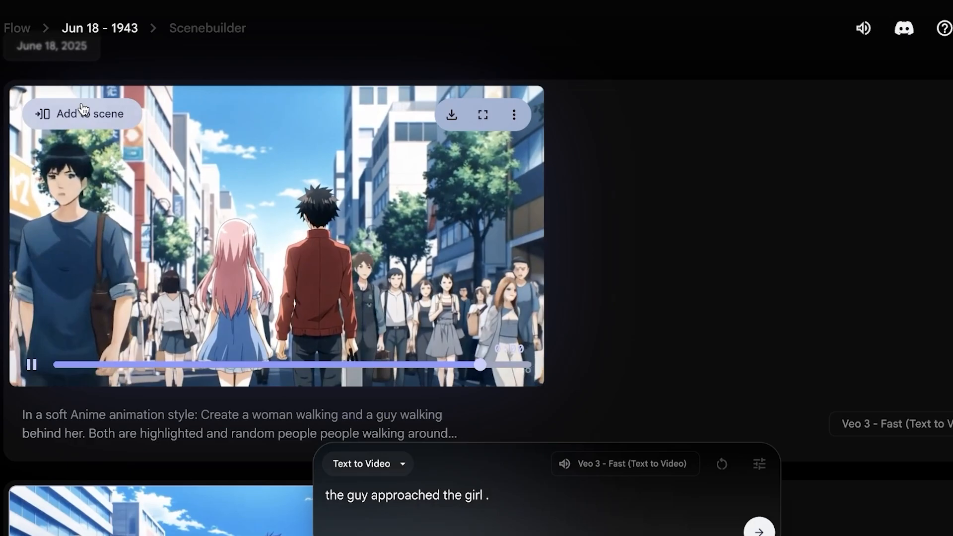
- Add the soft anime street clip to the scene
{"action": "left_click", "coordinate": [82, 107]}
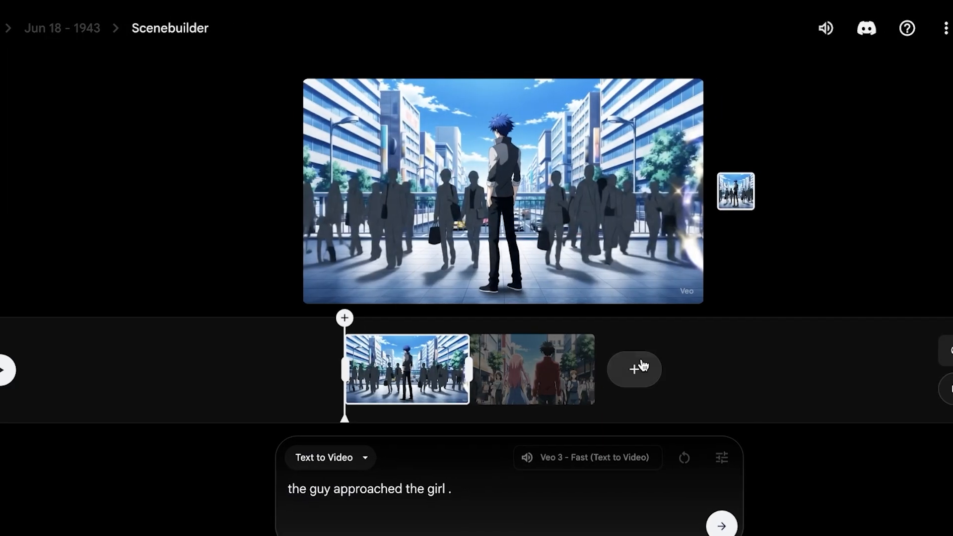
{"action": "right_click", "coordinate": [411, 361]}
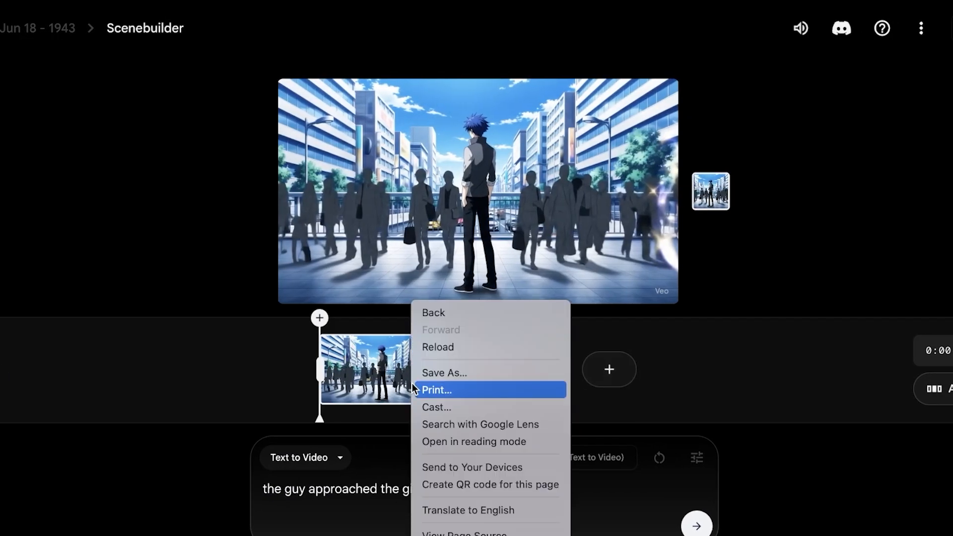
{"action": "left_click", "coordinate": [365, 366]}
- Remove the bridge clip from the scene timeline, keeping only the street clip
{"action": "left_click", "coordinate": [934, 389]}
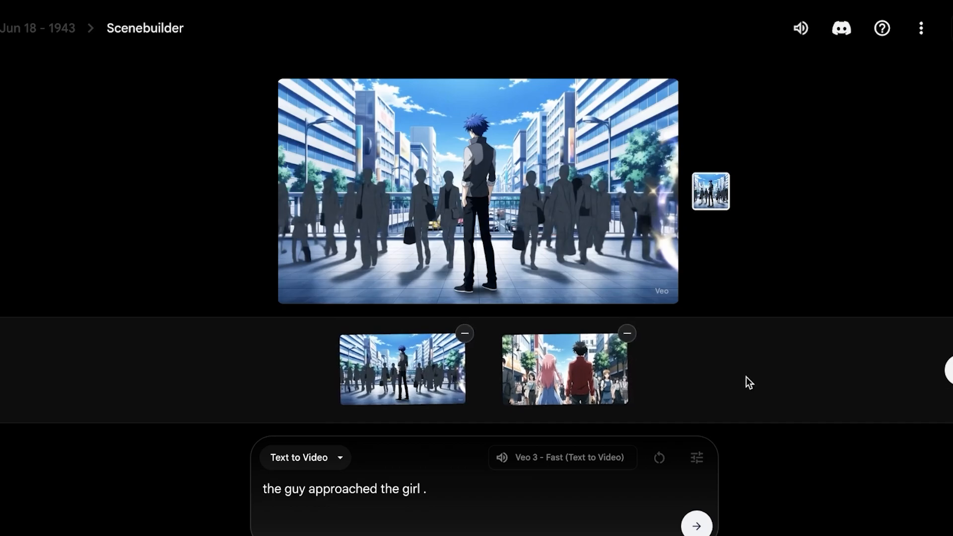
{"action": "left_click", "coordinate": [465, 330]}
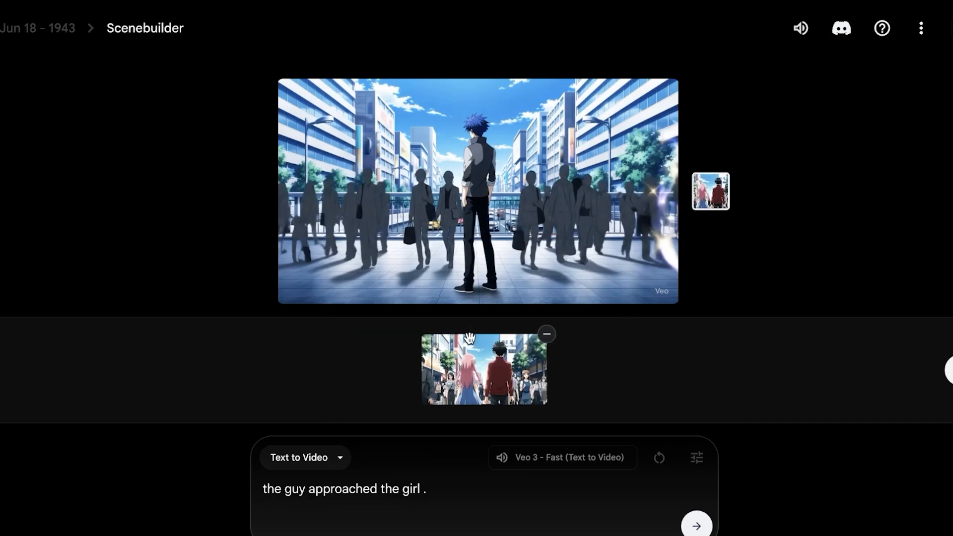
{"action": "left_click", "coordinate": [943, 379]}
- Choose Jump to at the end of the street clip to start a new shot
{"action": "left_click", "coordinate": [544, 377]}
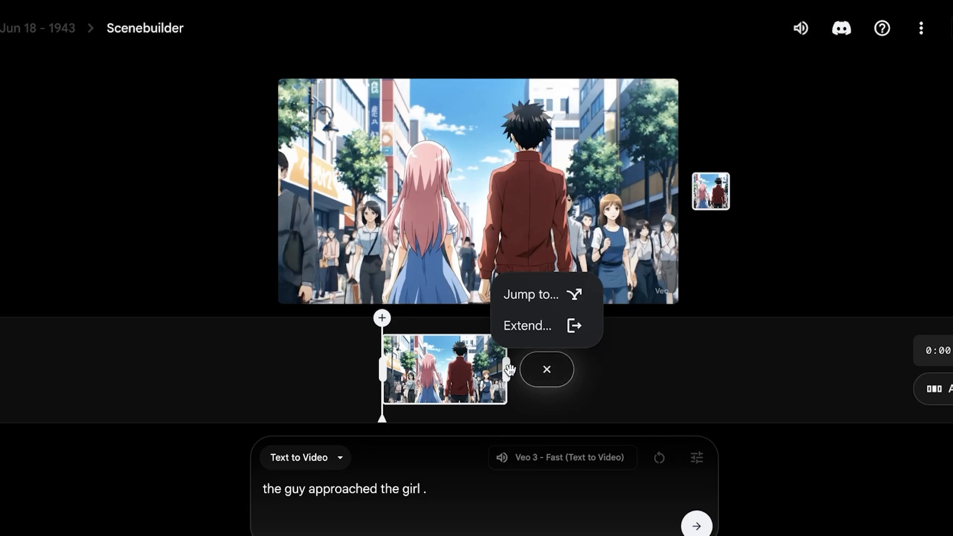
{"action": "left_click", "coordinate": [556, 307]}
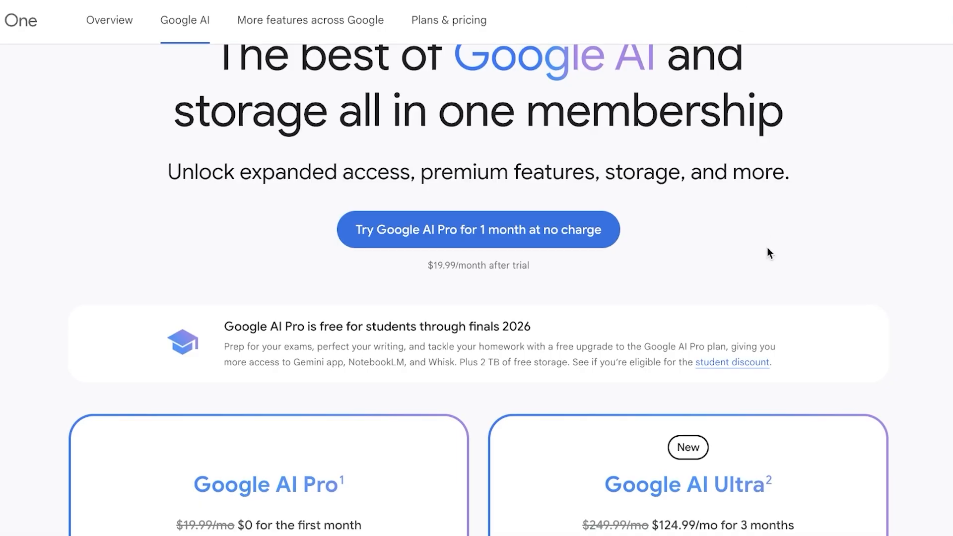
- Review the Google AI Pro and Google AI Ultra plan features on the Google One pricing page
{"action": "scroll", "coordinate": [776, 275], "scroll_direction": "down", "scroll_amount": 5}
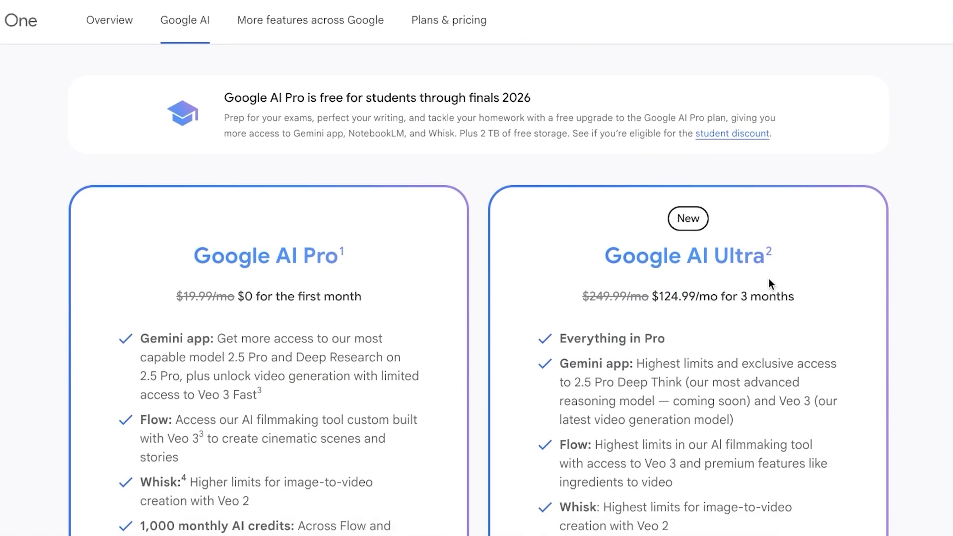
{"action": "scroll", "coordinate": [435, 285], "scroll_direction": "down", "scroll_amount": 3}
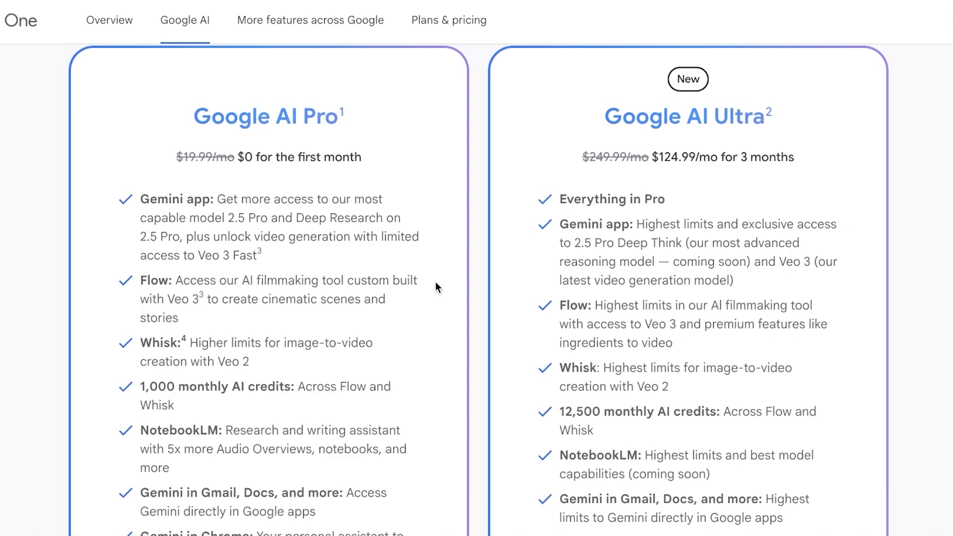
{"action": "scroll", "coordinate": [397, 263], "scroll_direction": "down", "scroll_amount": 1}
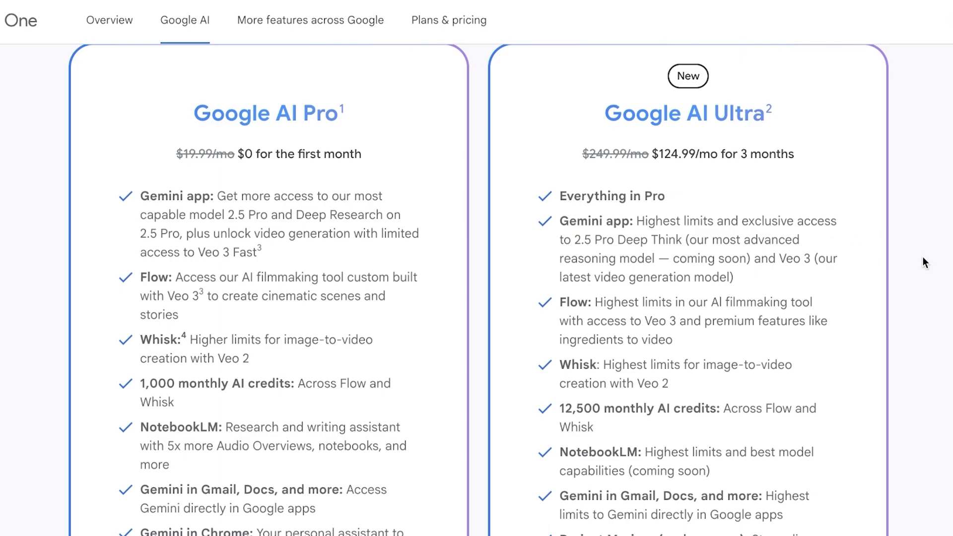
{"action": "scroll", "coordinate": [901, 276], "scroll_direction": "down", "scroll_amount": 1}
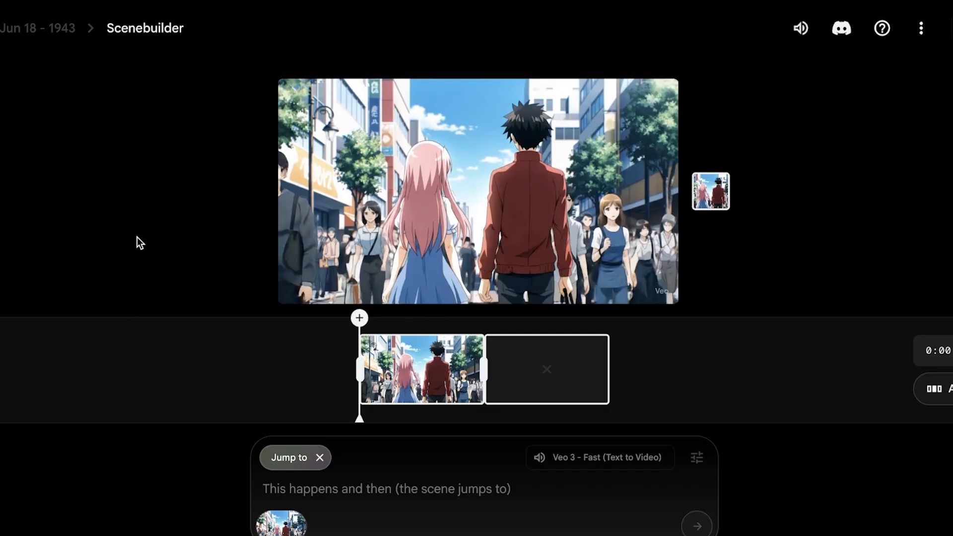
- Leave the Scenebuilder and return to the Flow projects list to browse existing projects
{"action": "left_click", "coordinate": [42, 31]}
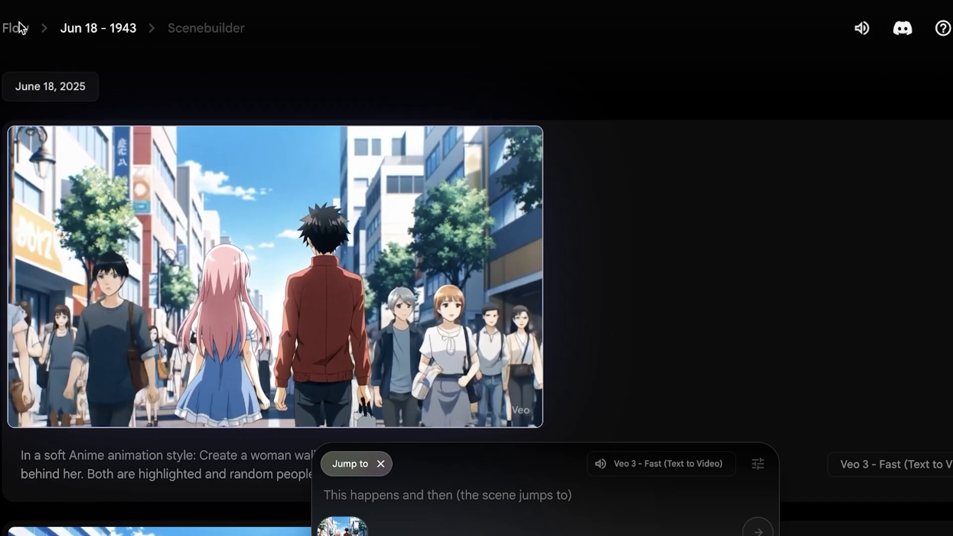
{"action": "left_click", "coordinate": [18, 22]}
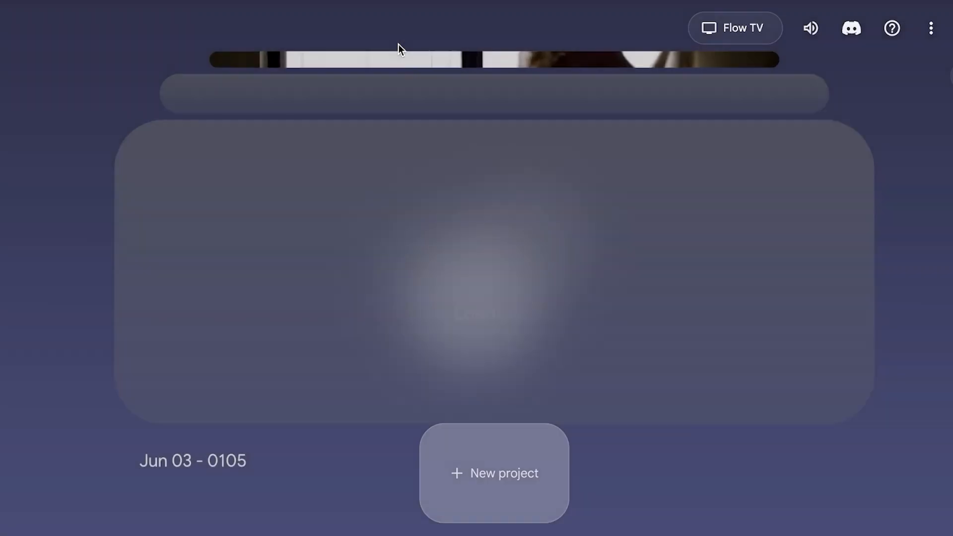
{"action": "scroll", "coordinate": [453, 285], "scroll_direction": "up", "scroll_amount": 2}
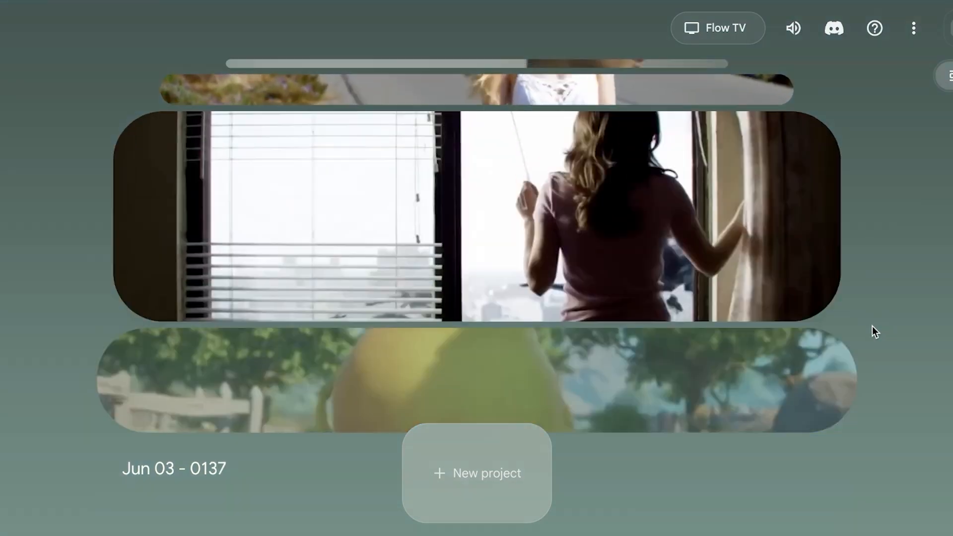